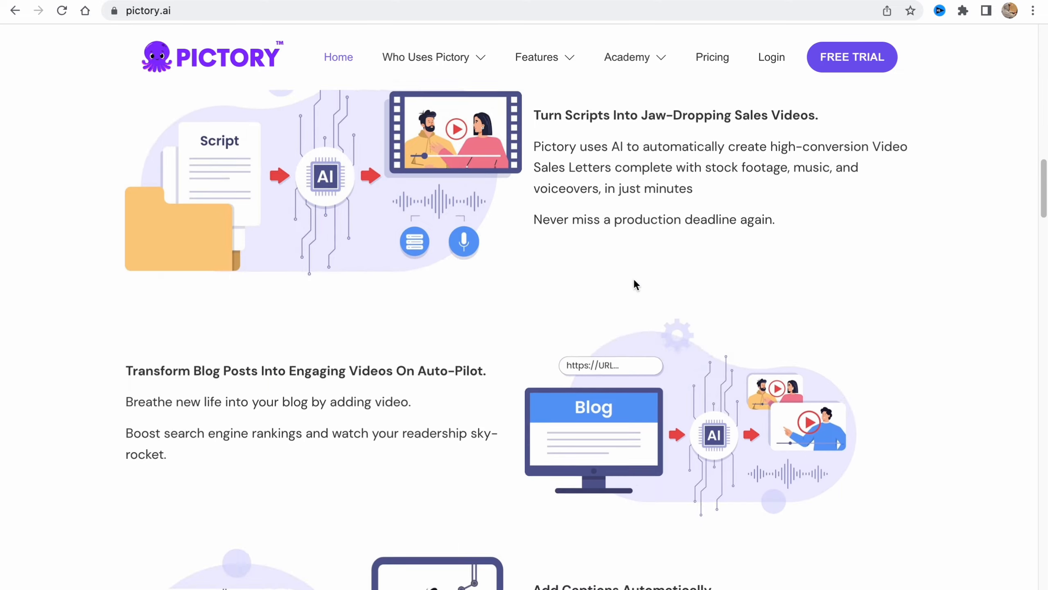
- Look through the Pictory home page for its video creation features and introduction
scroll(631, 279, "up", 2)
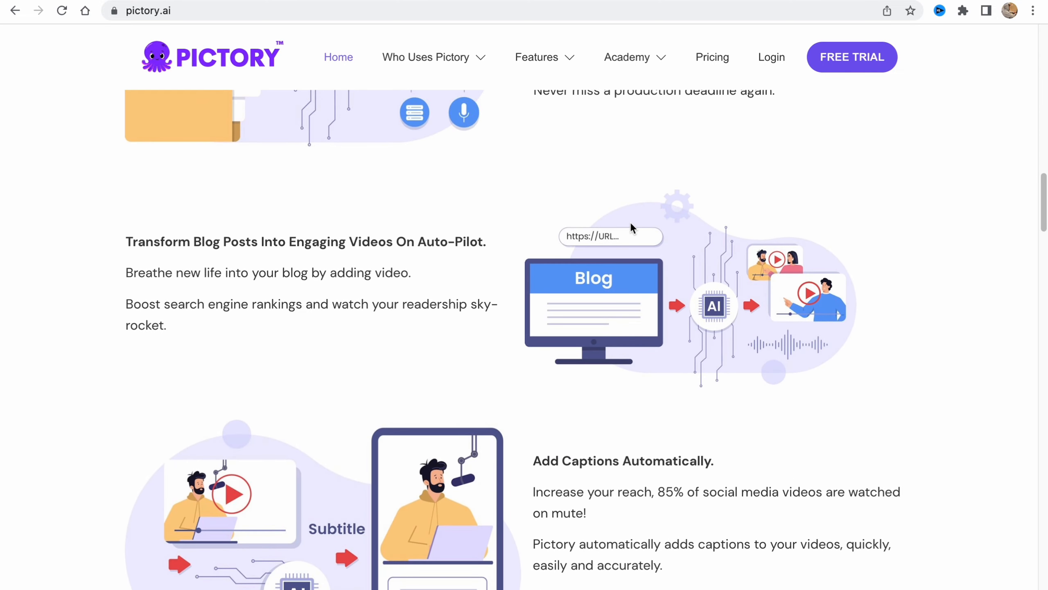
scroll(631, 221, "up", 12)
scroll(616, 231, "up", 8)
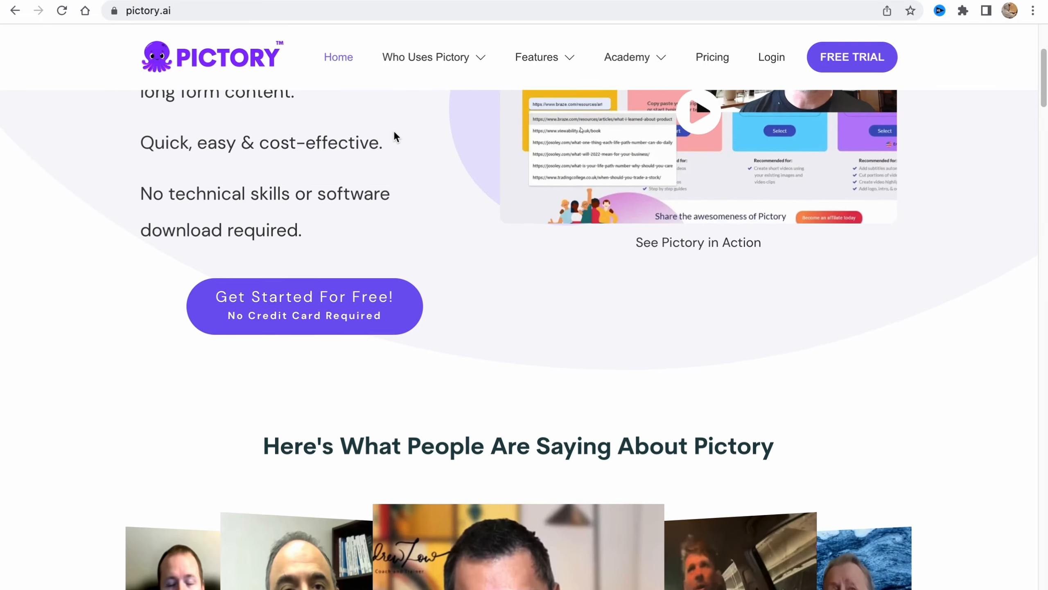
scroll(388, 130, "up", 5)
scroll(156, 28, "up", 2)
scroll(156, 28, "down", 2)
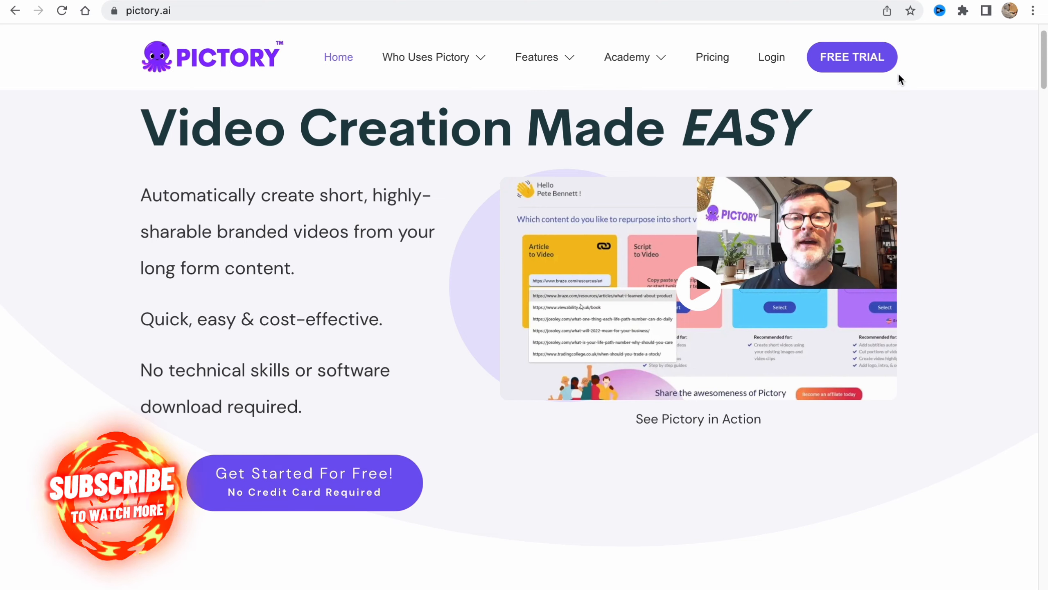
scroll(888, 71, "up", 3)
scroll(879, 71, "down", 3)
- Open the free trial sign-up, switch to the existing-user login, and log in with the prefilled credentials
left_click(867, 66)
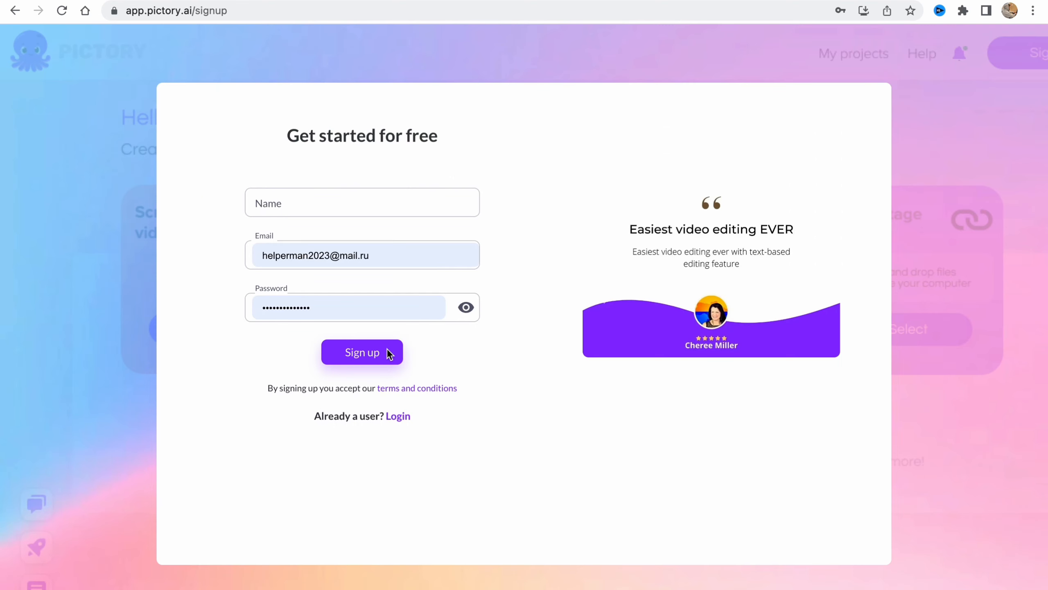
left_click(404, 418)
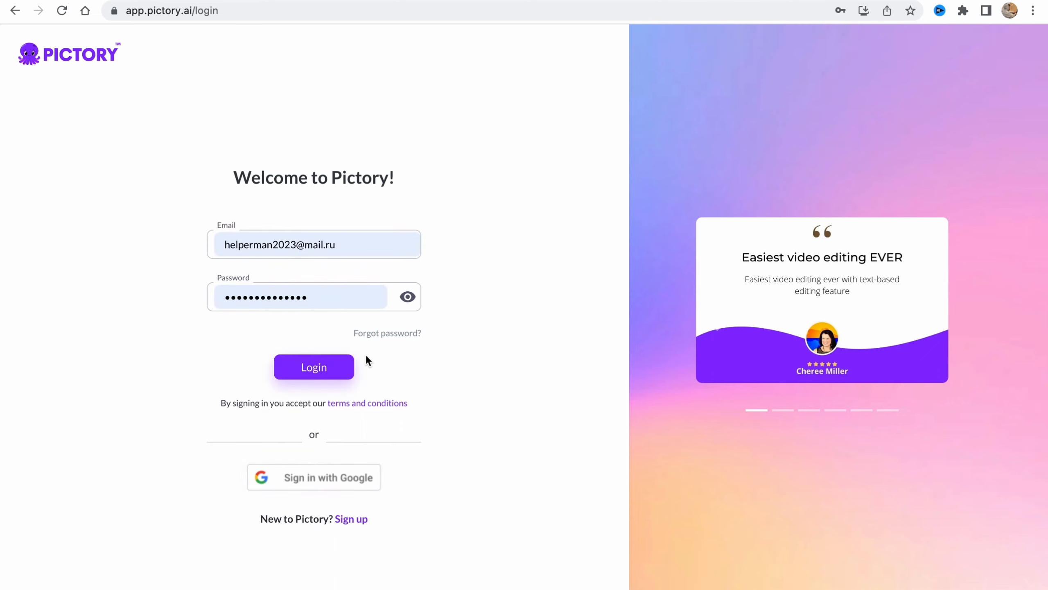
left_click(319, 372)
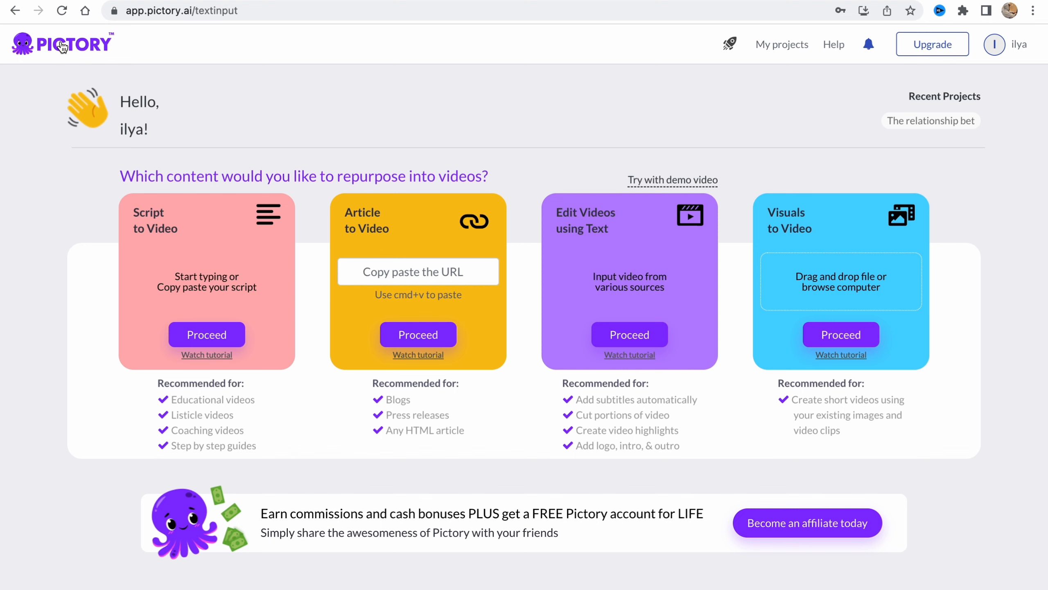
- Examine the four content-to-video options on the dashboard and what each is recommended for
scroll(58, 47, "up", 5)
scroll(72, 54, "down", 4)
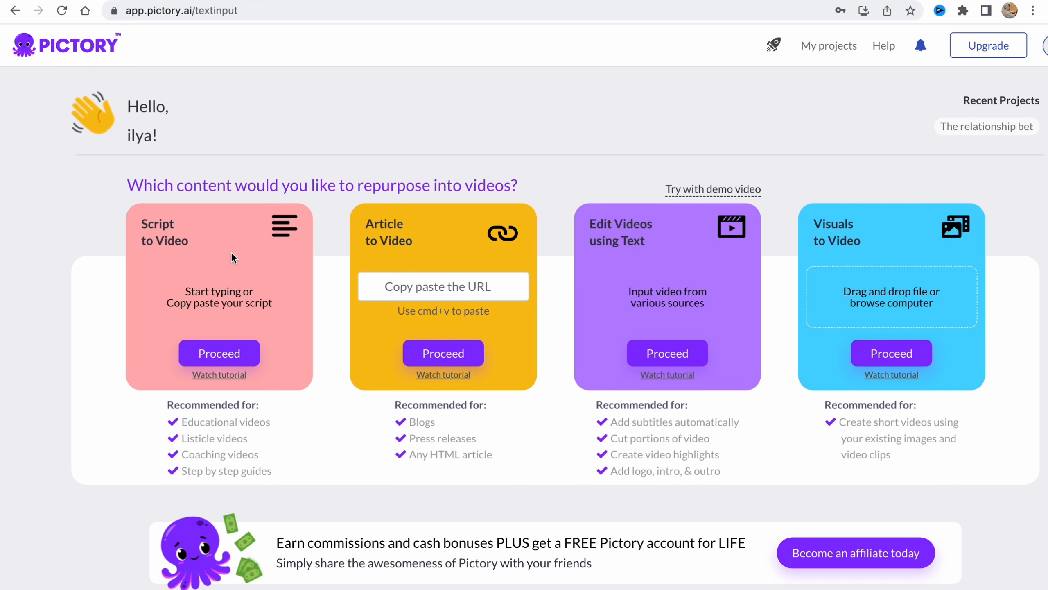
scroll(436, 252, "up", 5)
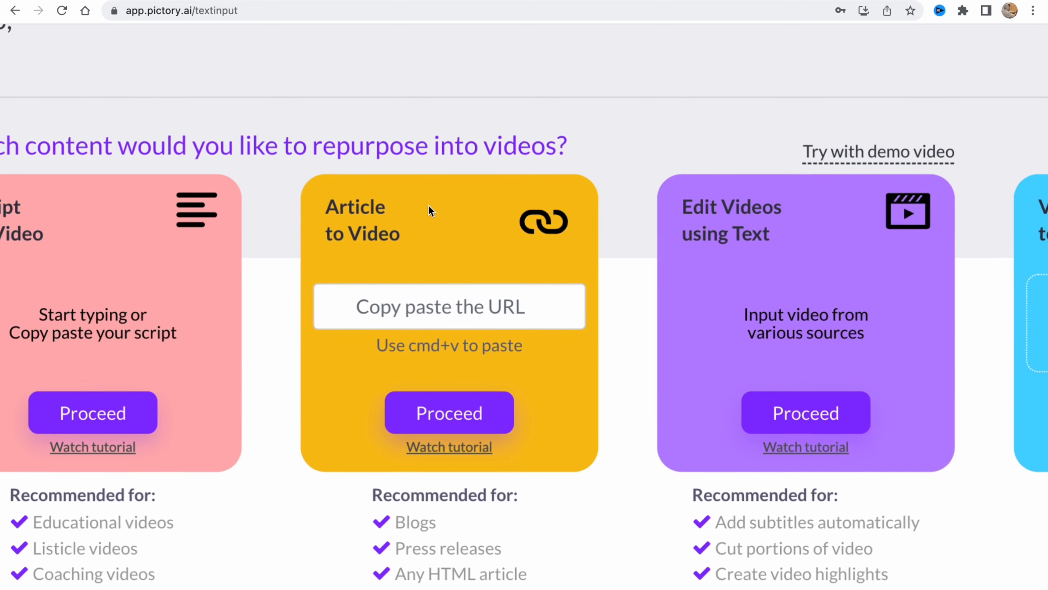
scroll(414, 300, "down", 5)
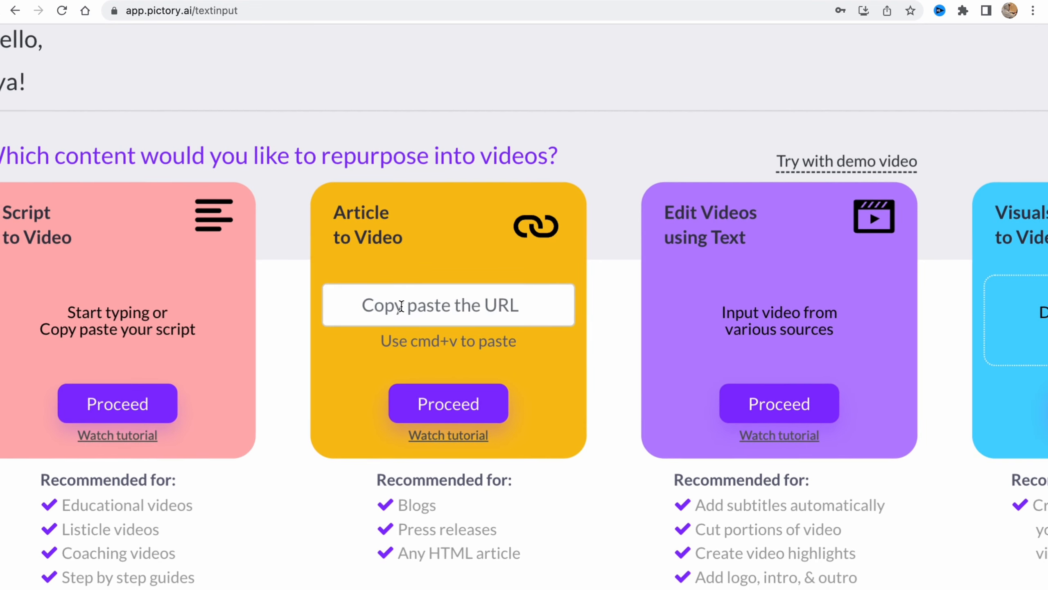
scroll(414, 292, "down", 3)
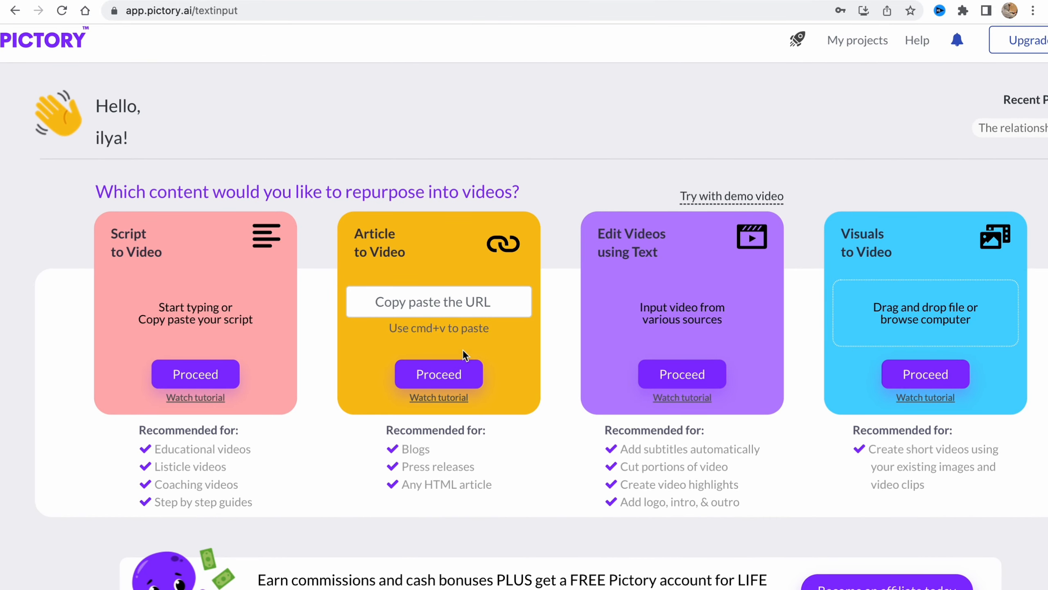
scroll(426, 462, "up", 1)
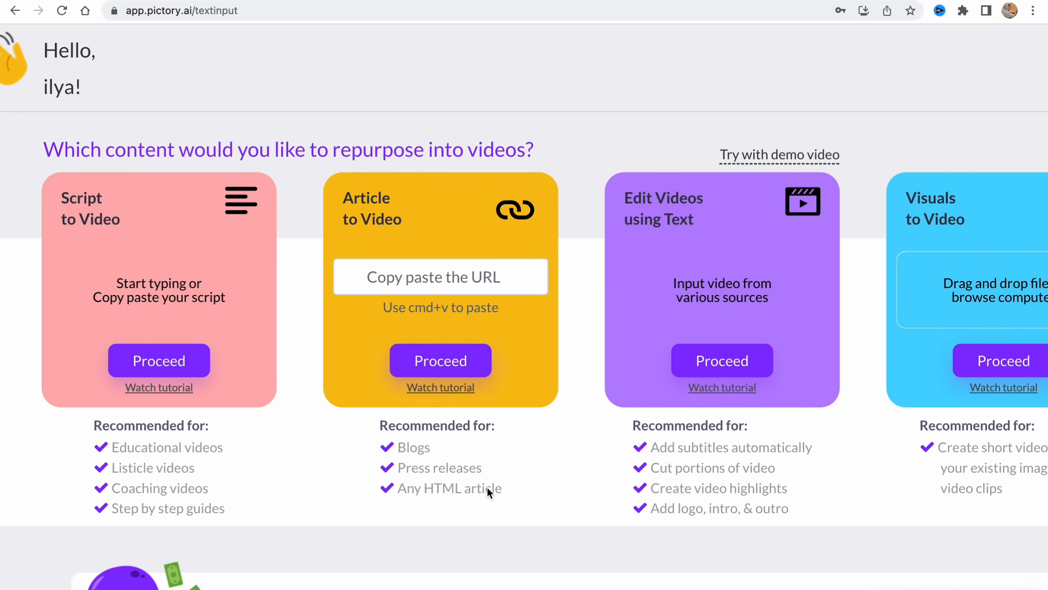
scroll(486, 487, "down", 2)
scroll(583, 477, "down", 1)
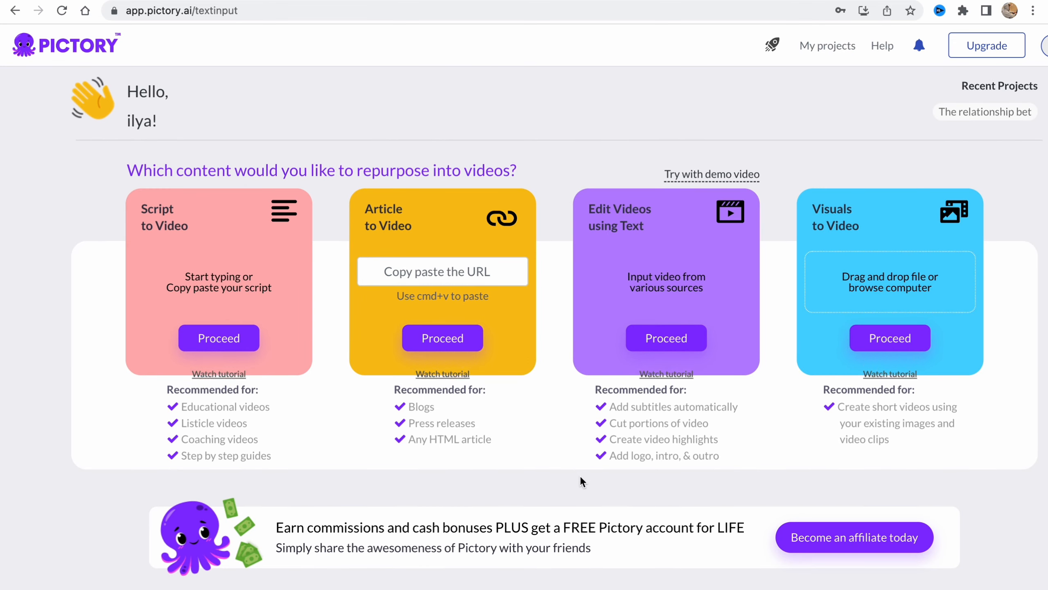
scroll(578, 475, "up", 1)
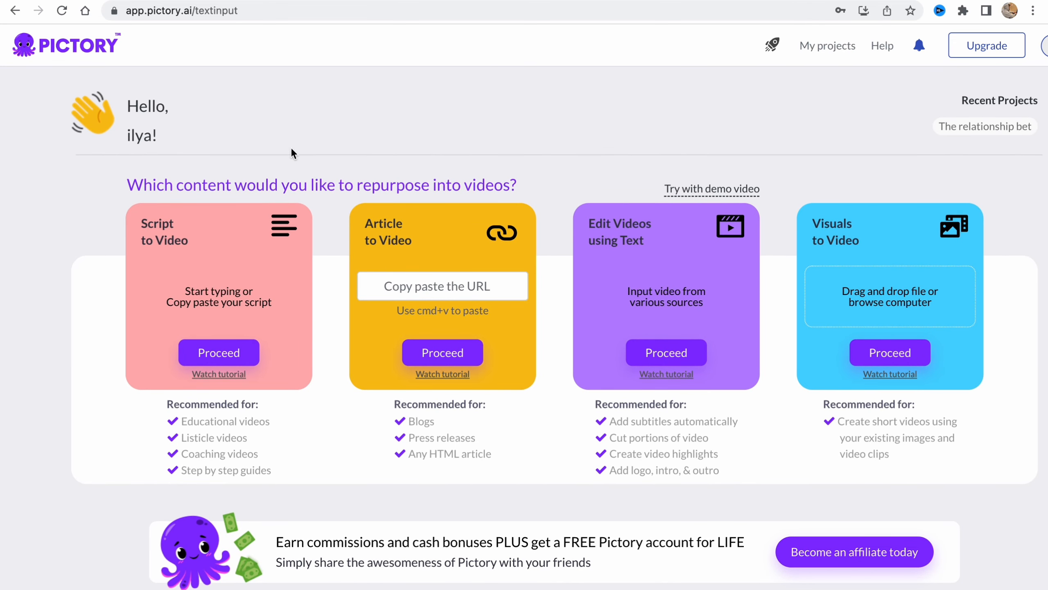
- Start a Script to Video project and copy the full short story from the ChatGPT conversation
left_click(221, 353)
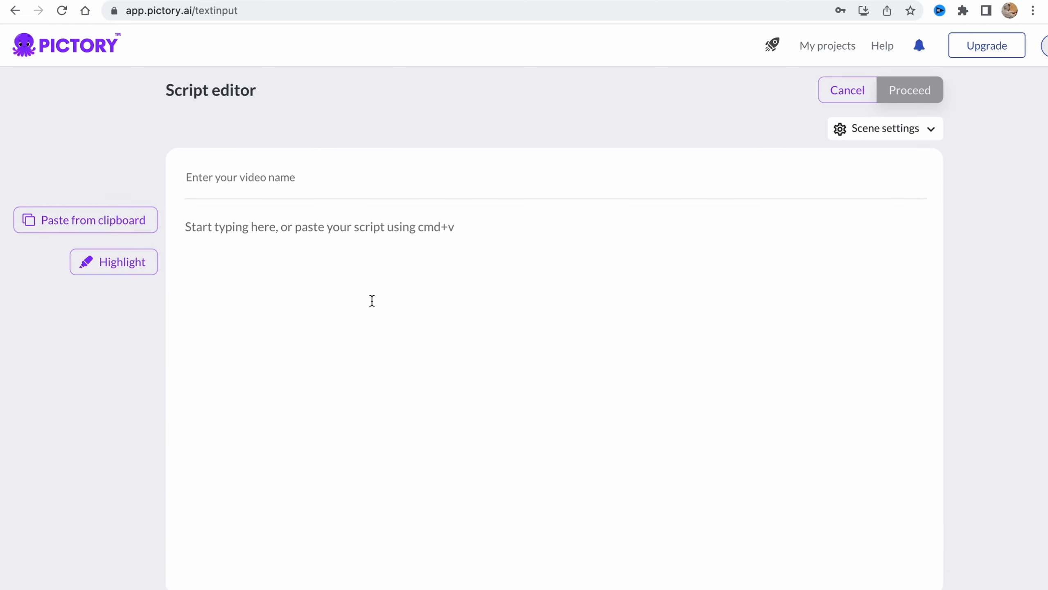
left_click(413, 1)
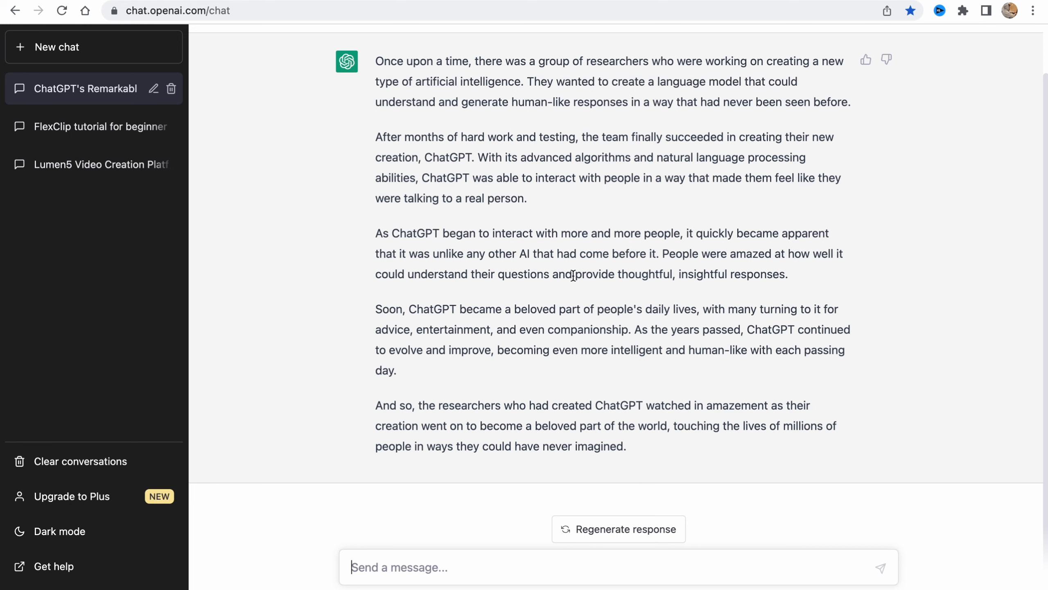
scroll(476, 171, "up", 1)
left_click_drag(373, 88, 625, 472)
key("super+c")
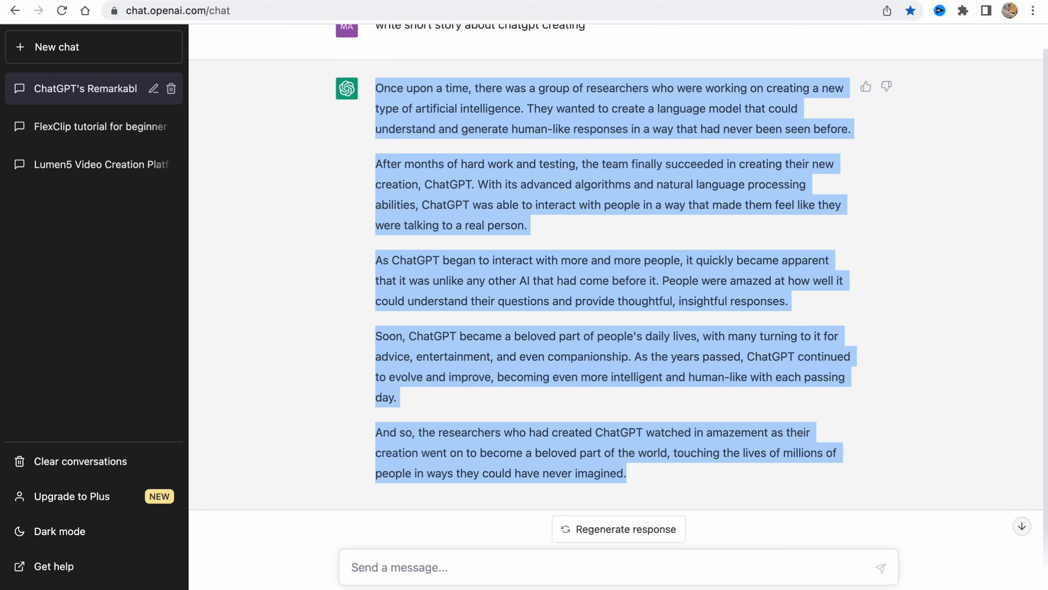
- Paste the copied story into Pictory's script editor as the script and proceed to template selection
key("ctrl+shift+Tab")
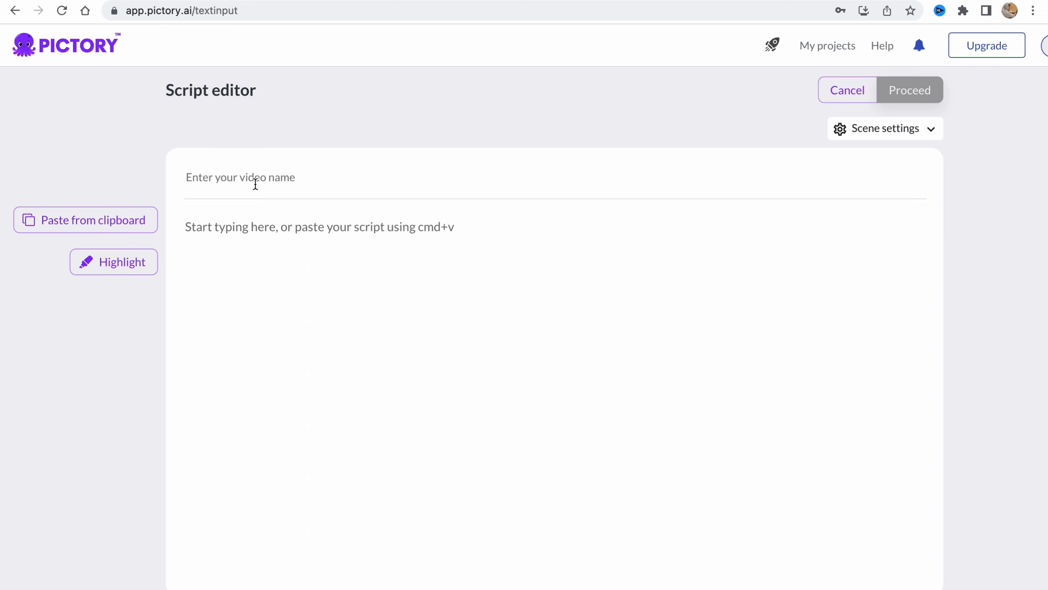
left_click(242, 222)
key("super+v")
scroll(567, 251, "down", 1)
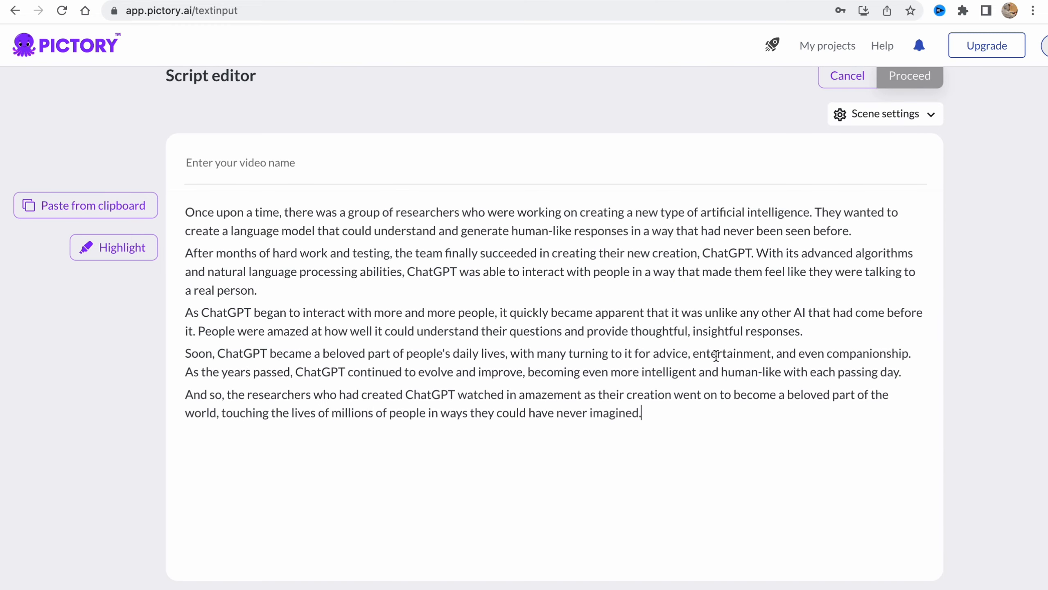
scroll(809, 231, "up", 1)
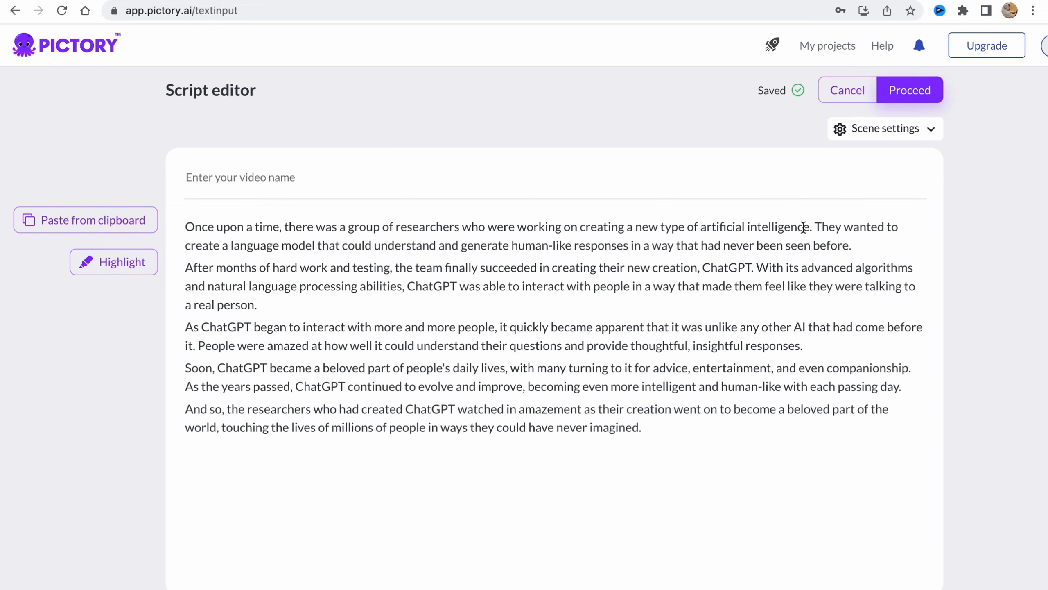
left_click(925, 92)
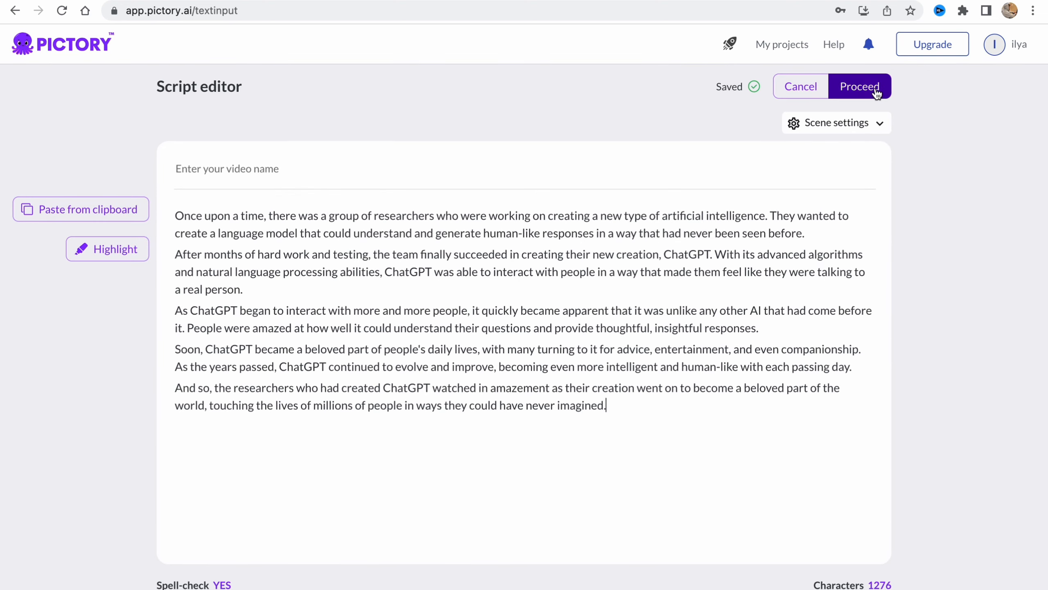
left_click(925, 97)
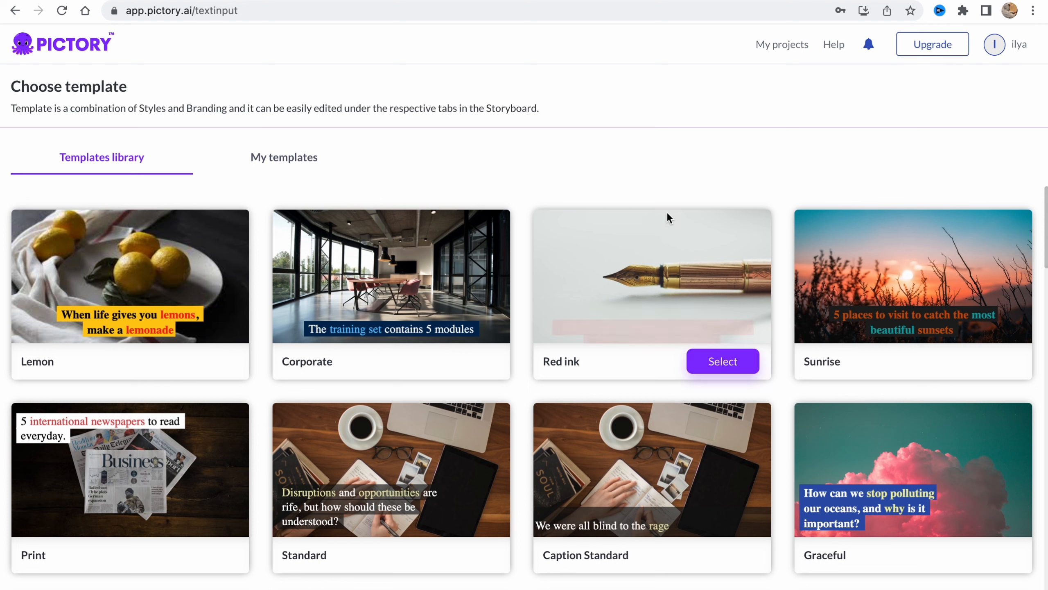
- Choose the Professional template from the templates library with a 16:9 aspect ratio and continue to the storyboard
scroll(531, 397, "down", 10)
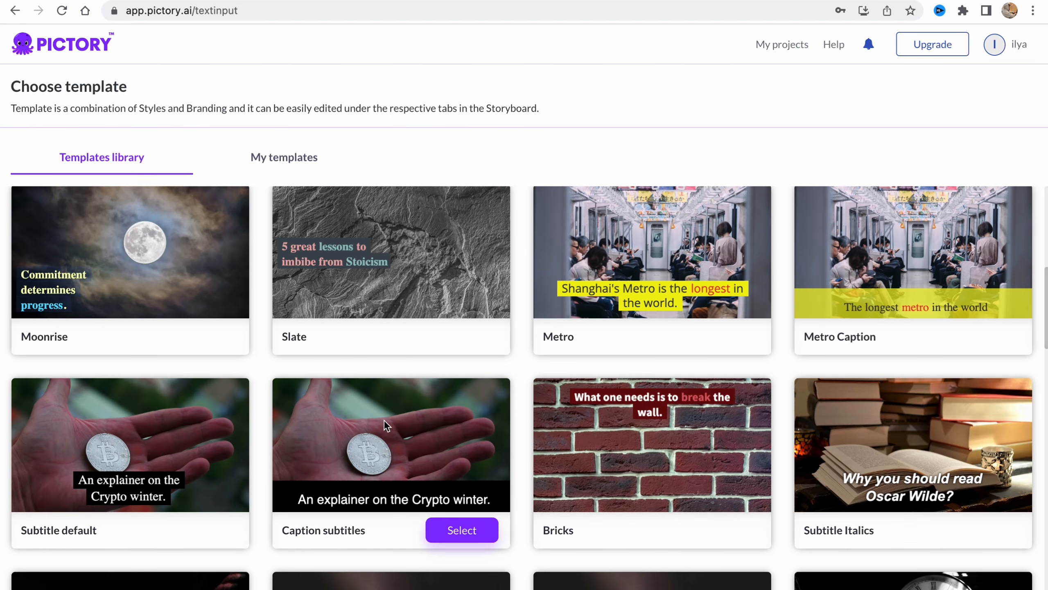
scroll(716, 304, "up", 1)
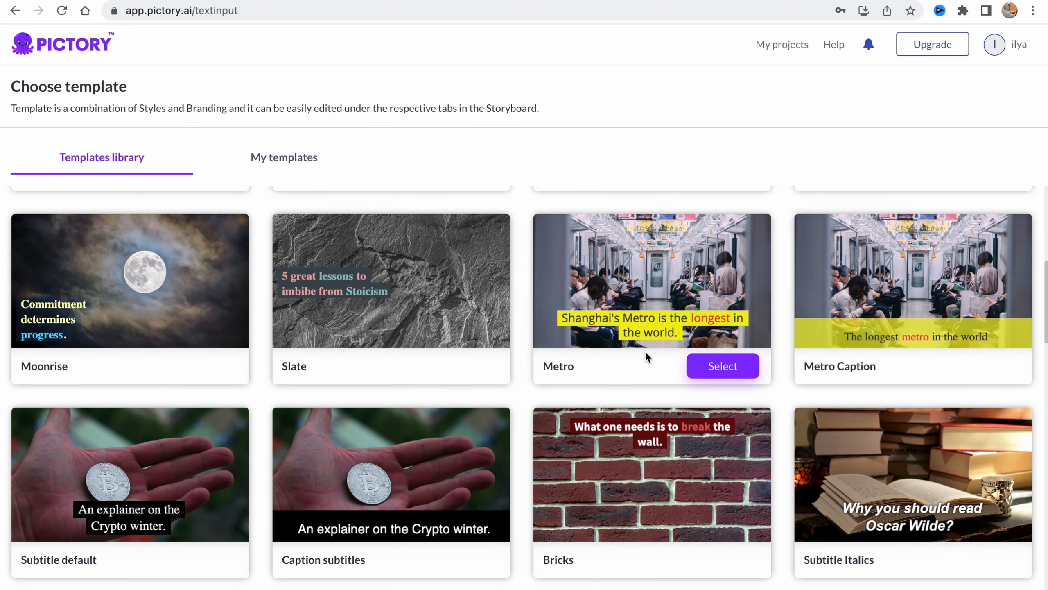
scroll(782, 423, "down", 5)
scroll(783, 423, "down", 10)
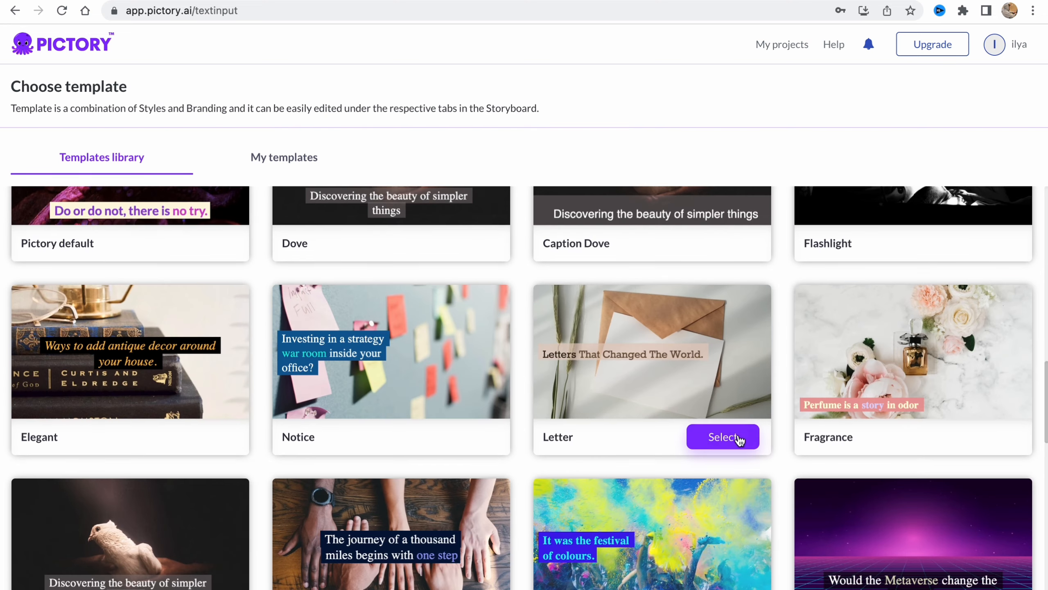
scroll(695, 414, "down", 6)
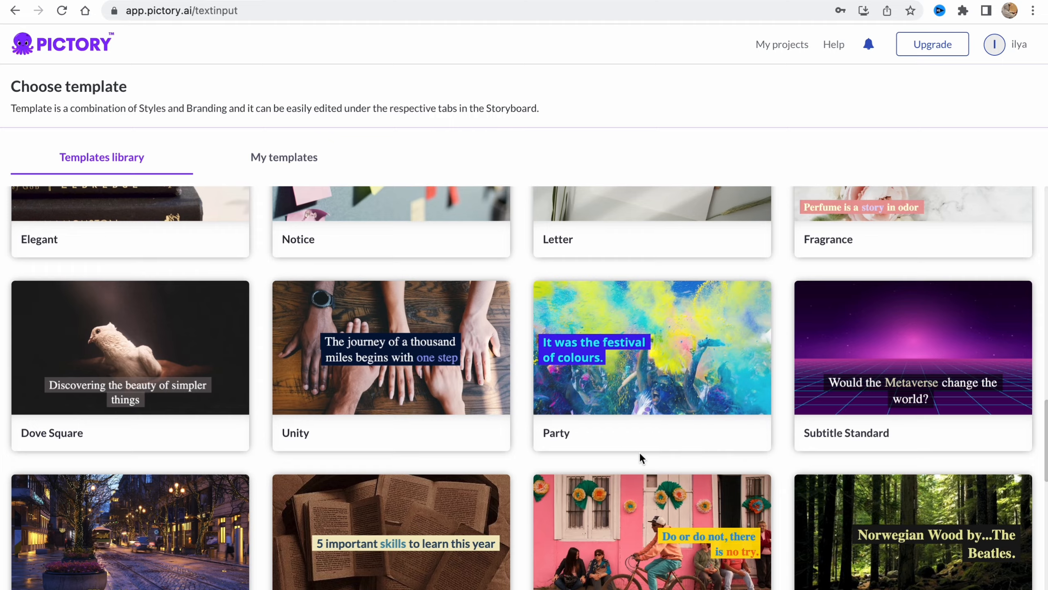
scroll(639, 452, "down", 5)
scroll(541, 425, "down", 12)
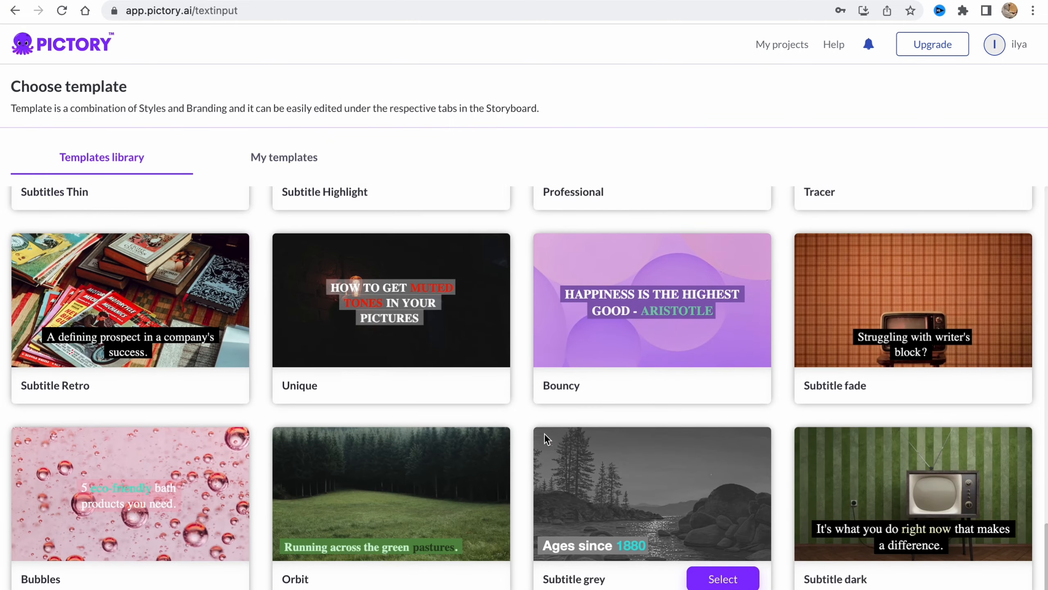
scroll(543, 433, "up", 20)
scroll(491, 434, "down", 6)
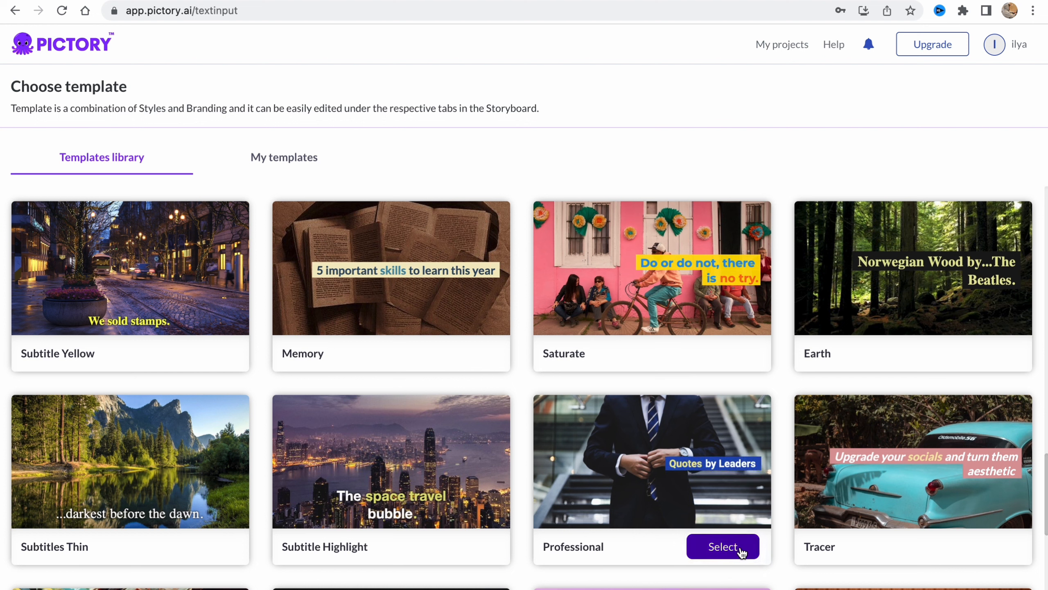
left_click(710, 539)
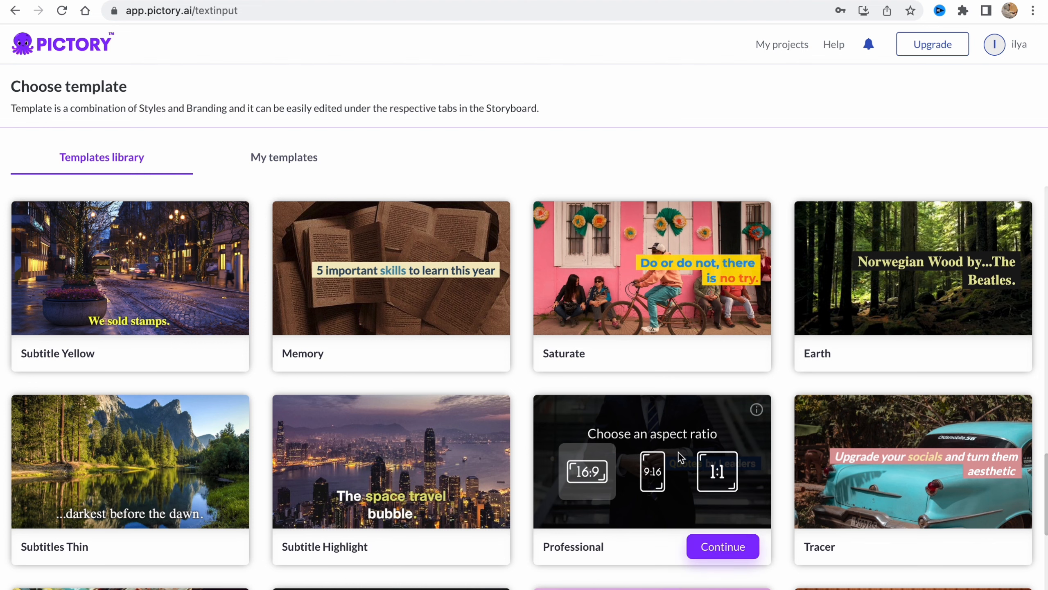
scroll(589, 431, "down", 2)
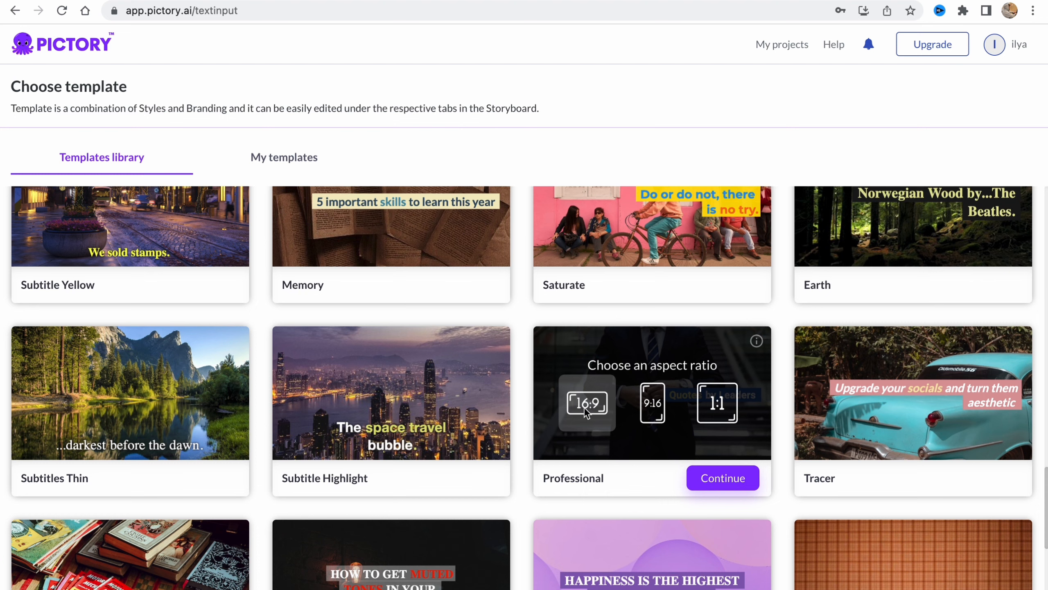
left_click(718, 479)
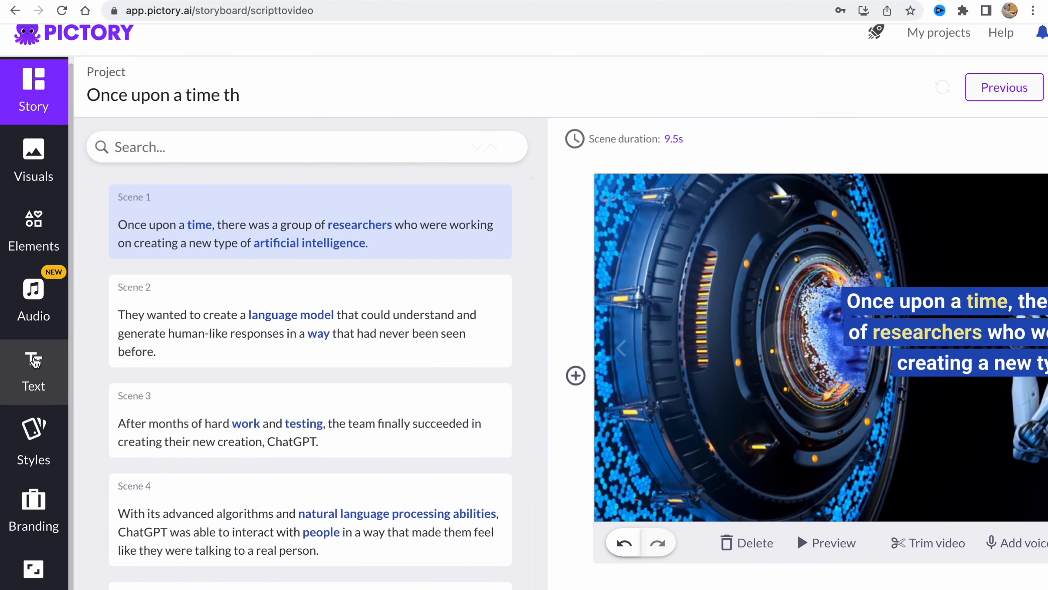
- Review the visuals available for Scene 1: the stock library, background textures, own uploads and recent items
scroll(36, 364, "down", 2)
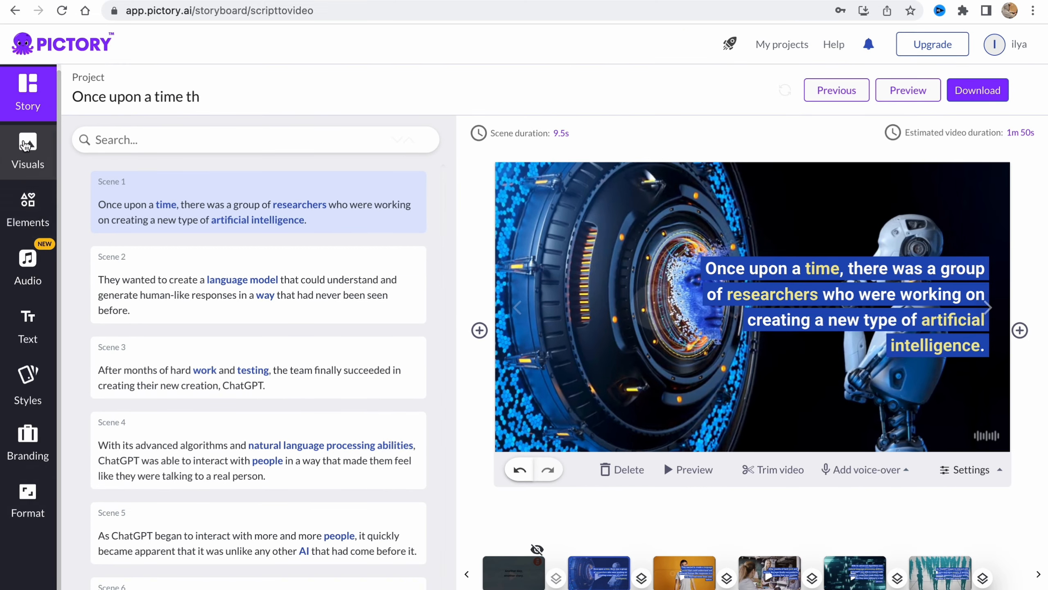
left_click(34, 75)
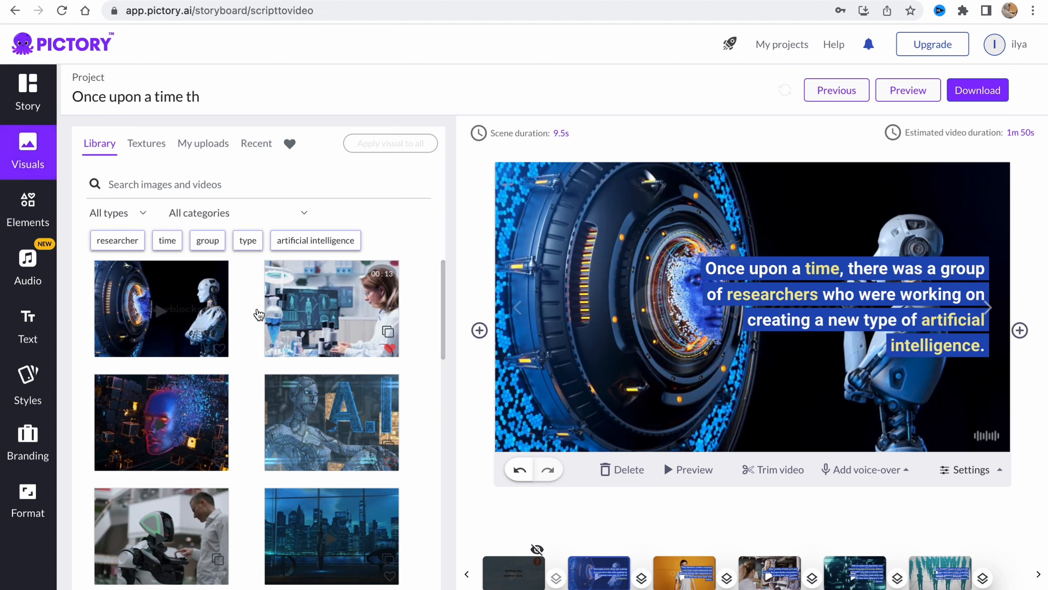
left_click(147, 144)
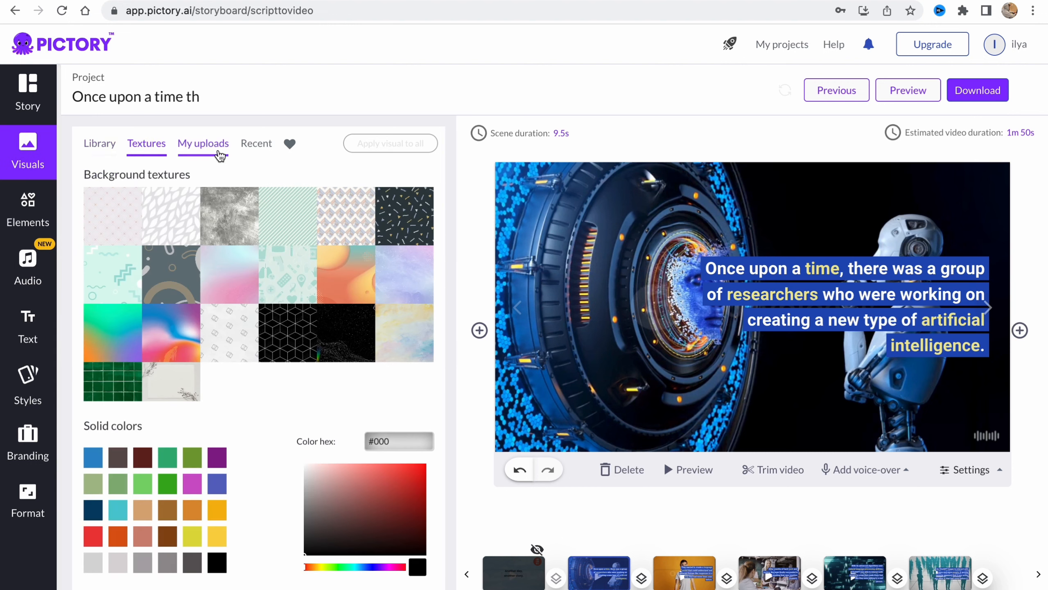
left_click(220, 156)
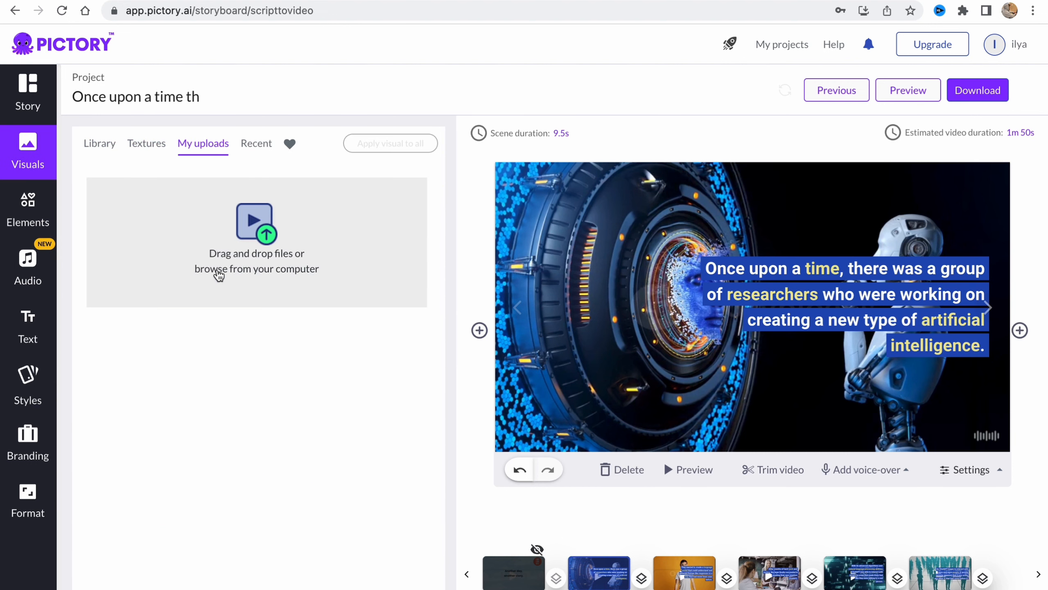
left_click(257, 151)
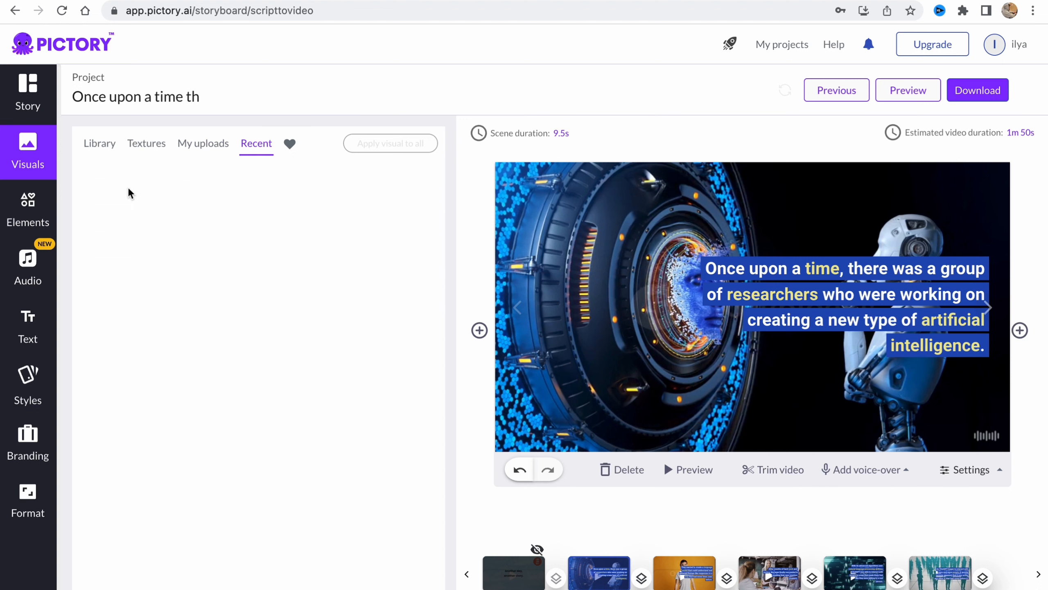
- Review the sticker elements and the audio options: background music, voice-over voices and own uploads
left_click(35, 215)
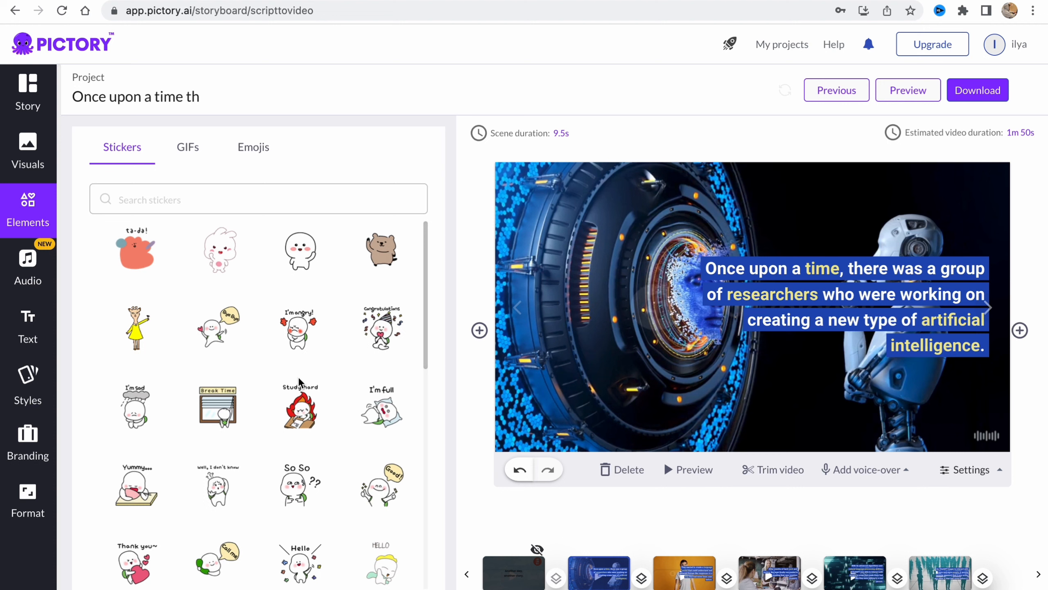
left_click(42, 282)
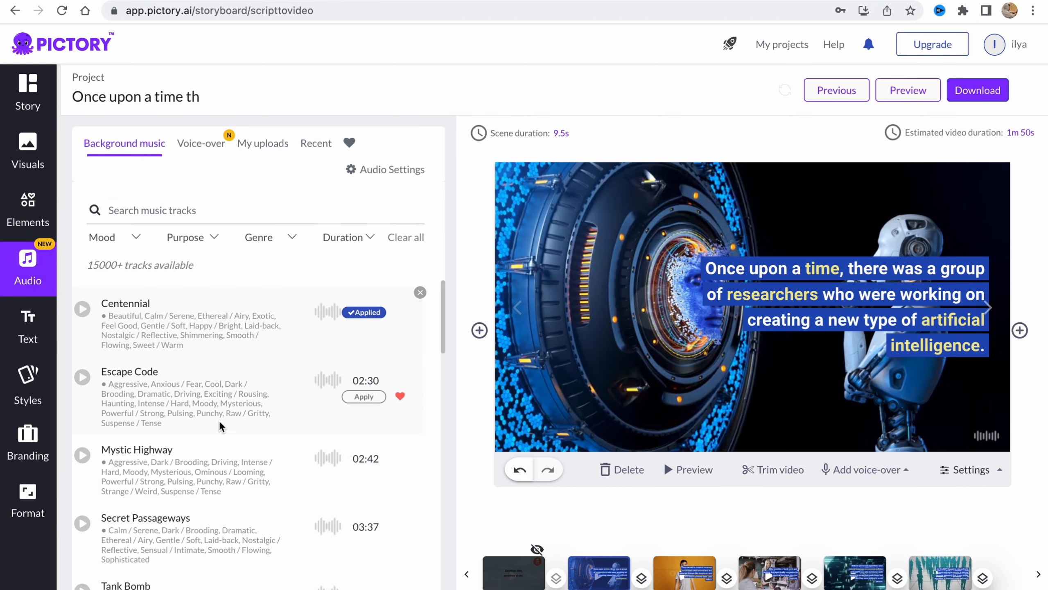
left_click(215, 148)
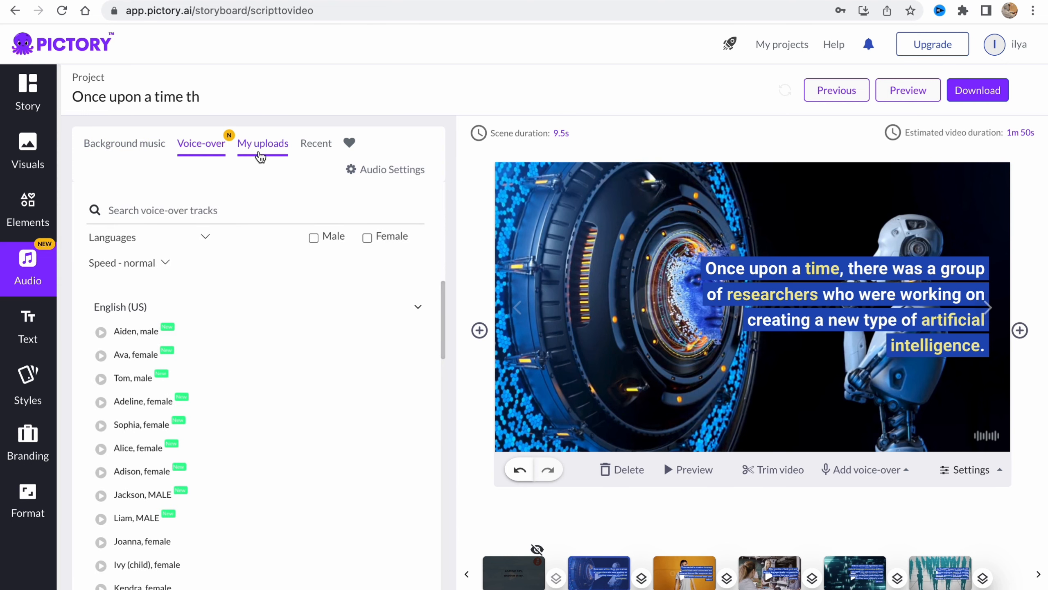
left_click(260, 156)
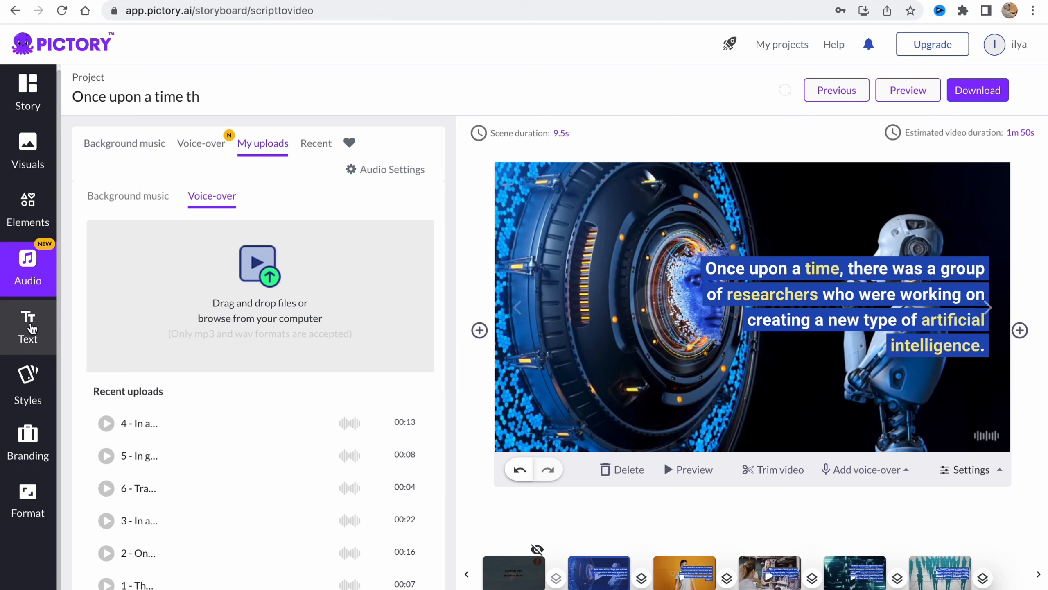
- Review the text formats and the Professional template's intro, scene and outro styles, closing the guided tour
left_click(31, 327)
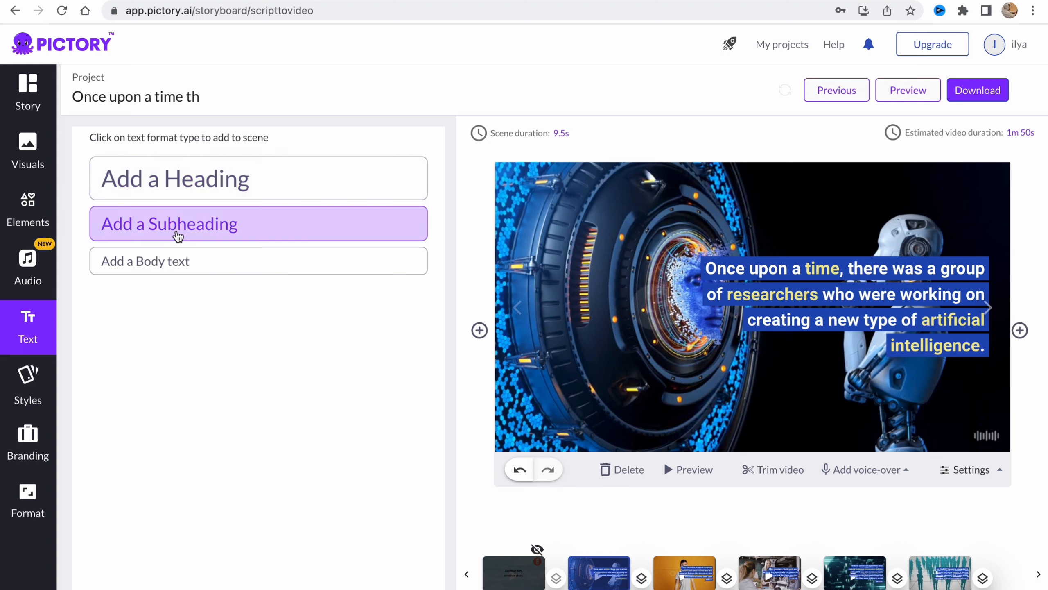
left_click(28, 385)
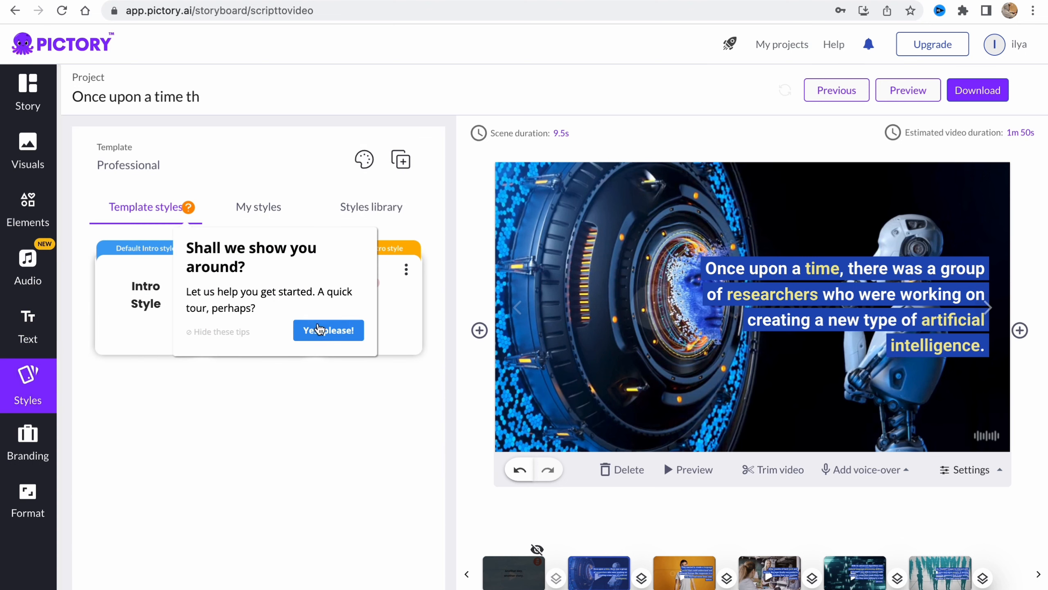
left_click(328, 330)
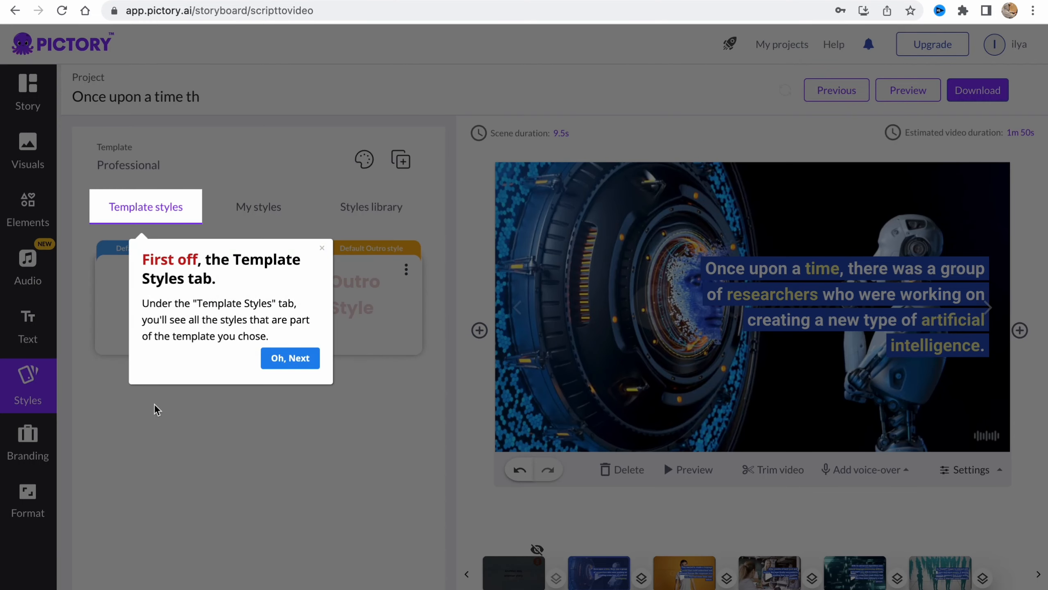
left_click(324, 251)
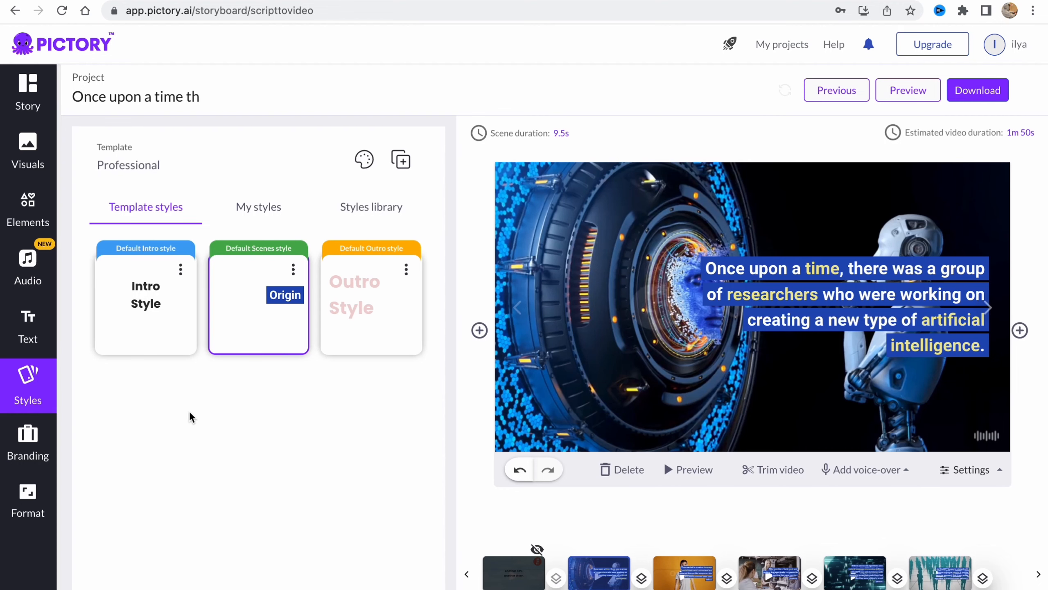
- Review the branding options for the video's intro, scenes and outro
left_click(36, 442)
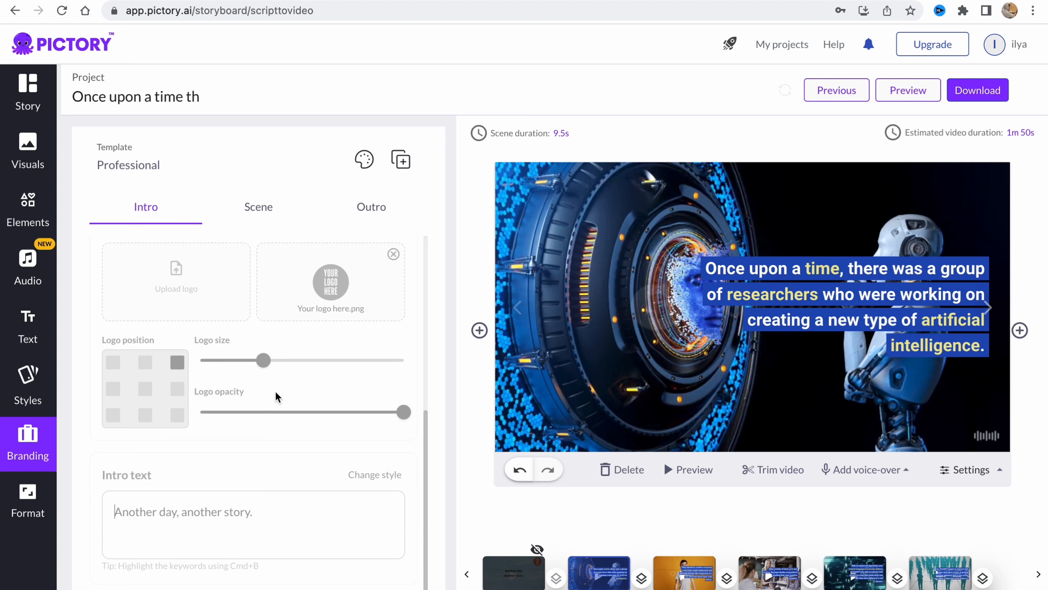
left_click(266, 210)
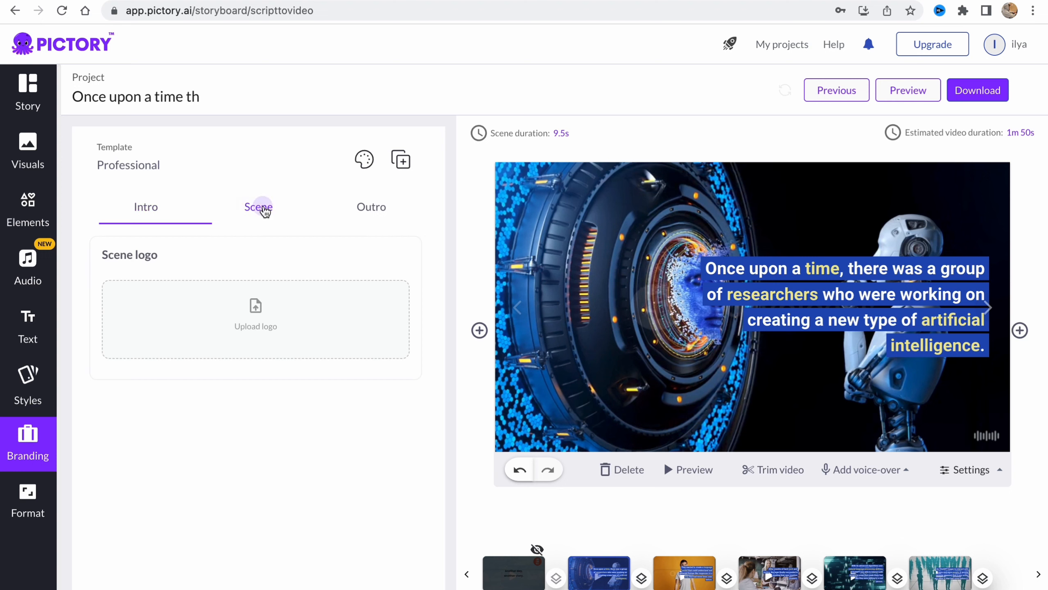
left_click(386, 217)
- Try the 1:1 Square aspect ratio on the video and restore 16:9 Landscape
left_click(36, 492)
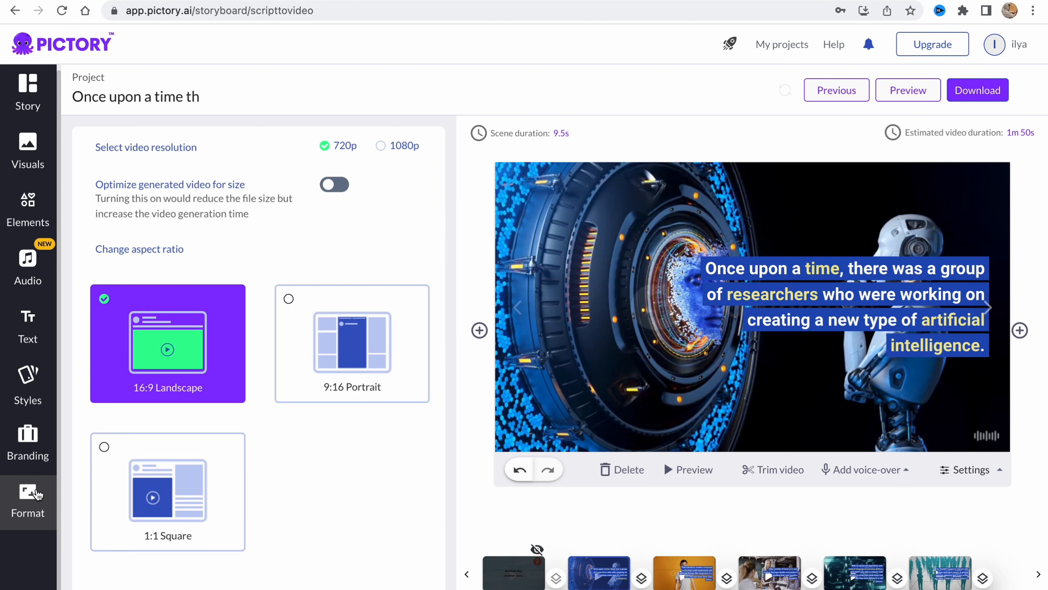
left_click(197, 479)
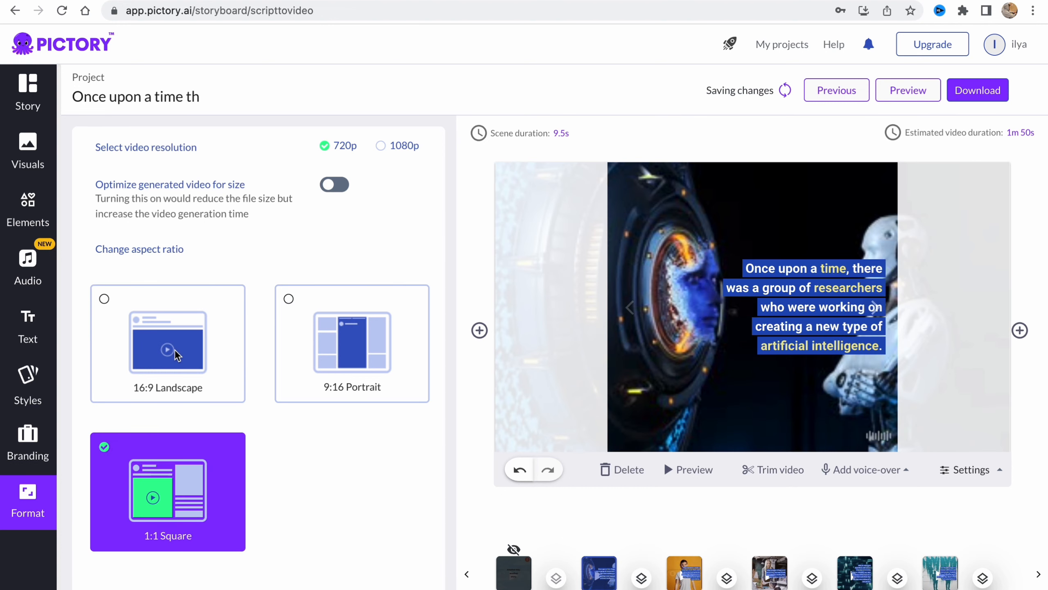
left_click(175, 350)
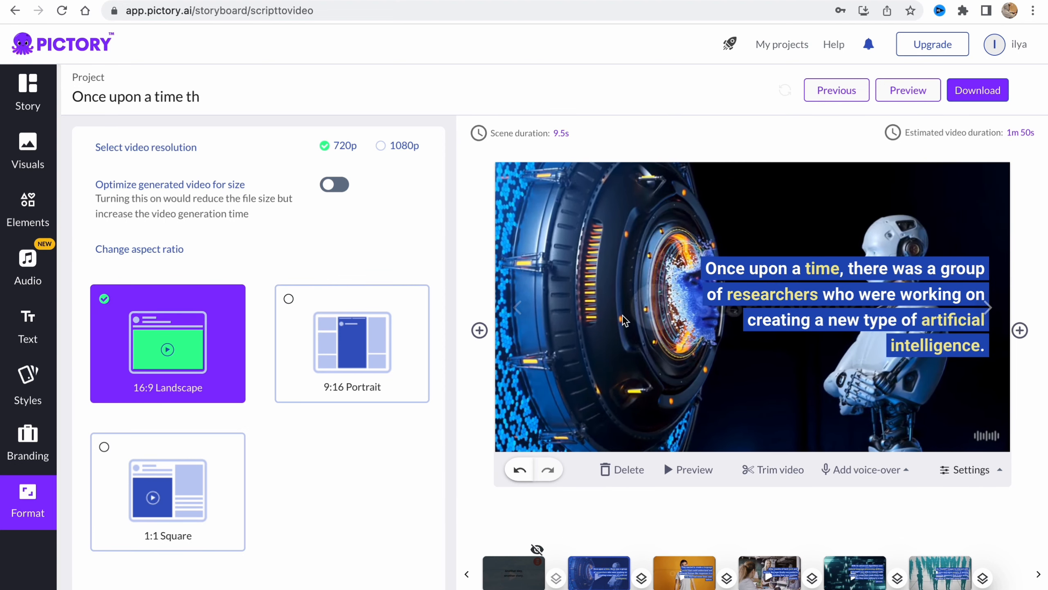
- Return to the story script and look through Scenes 1 to 3
left_click(28, 149)
left_click(28, 106)
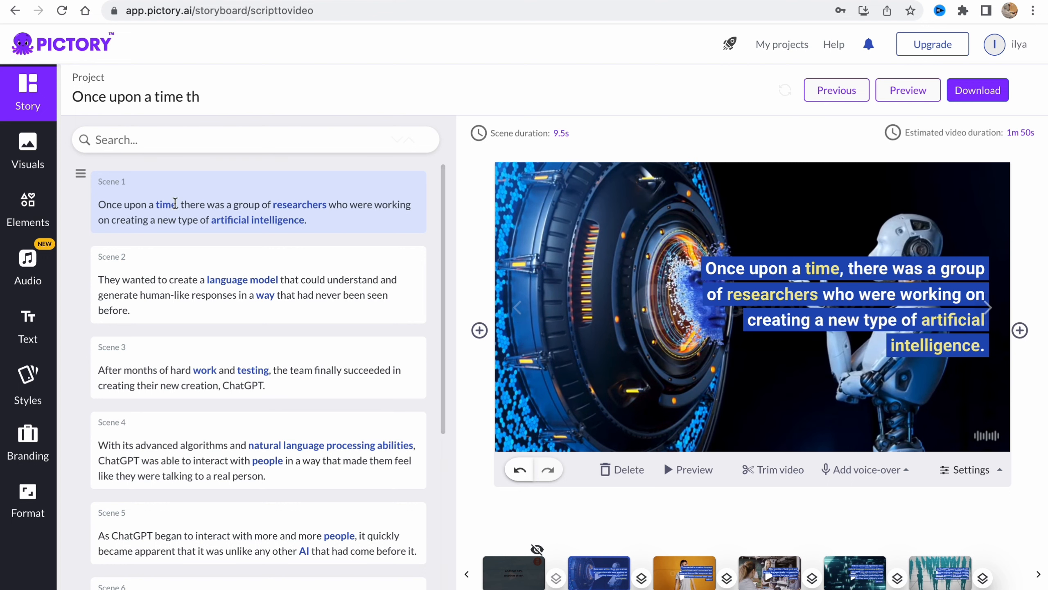
left_click(194, 293)
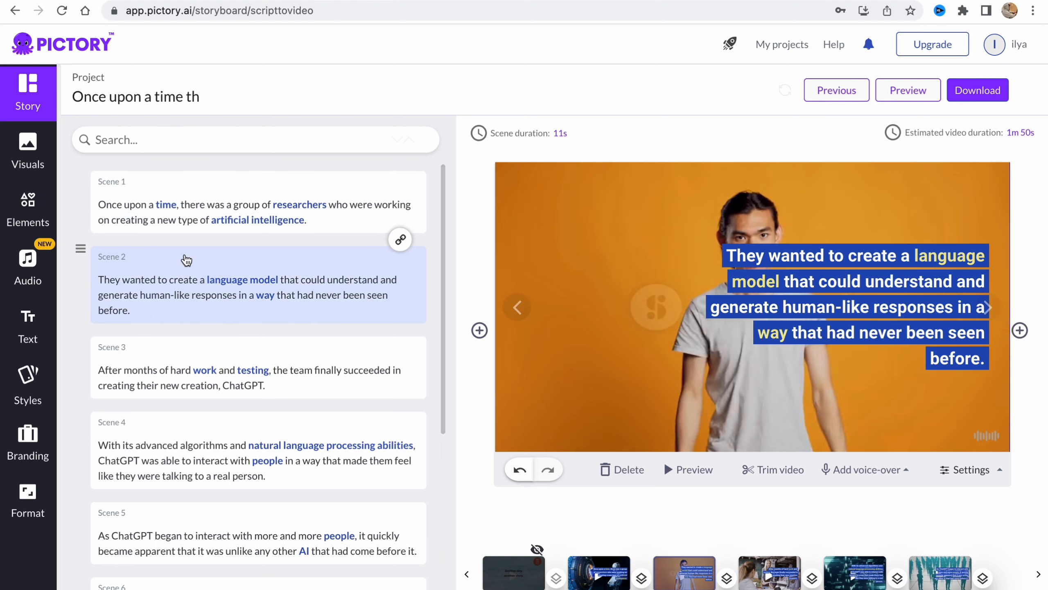
left_click(205, 369)
left_click(233, 218)
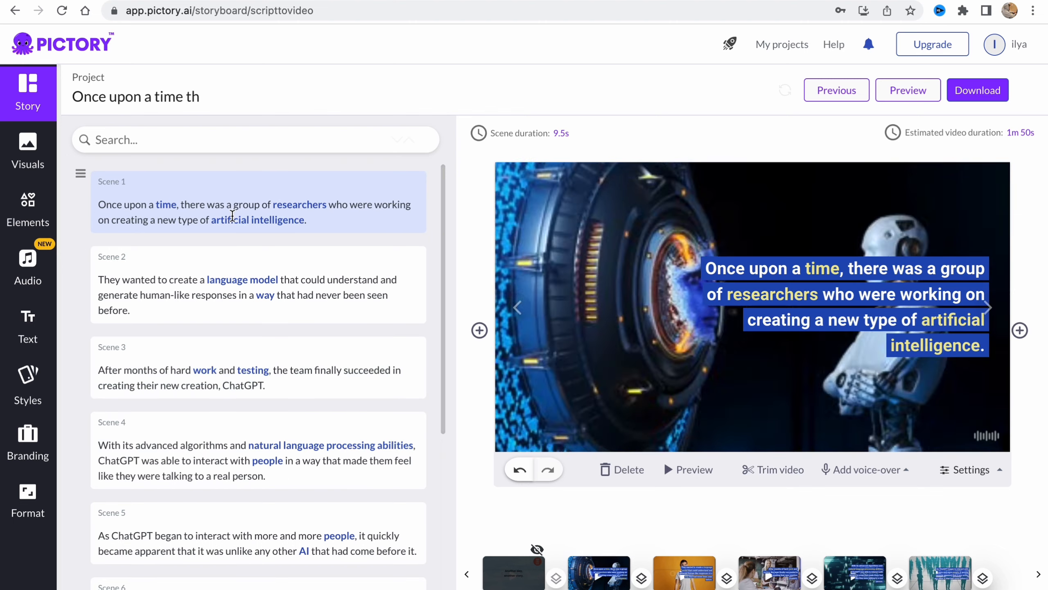
- Split Scene 1 just before the word "researchers" so the rest of the sentence becomes its own scene
left_click(191, 202)
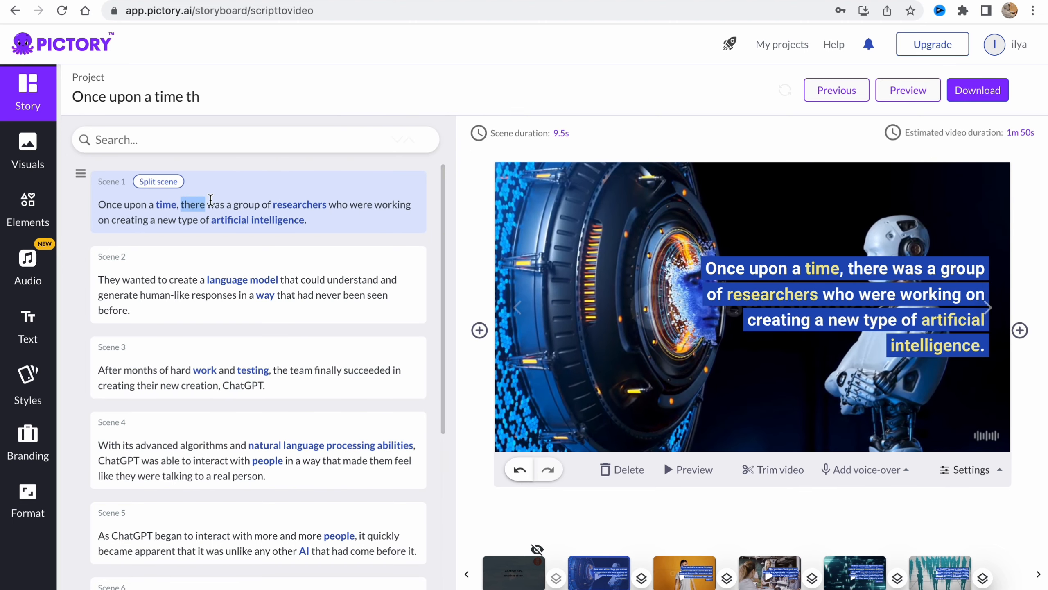
left_click(272, 201)
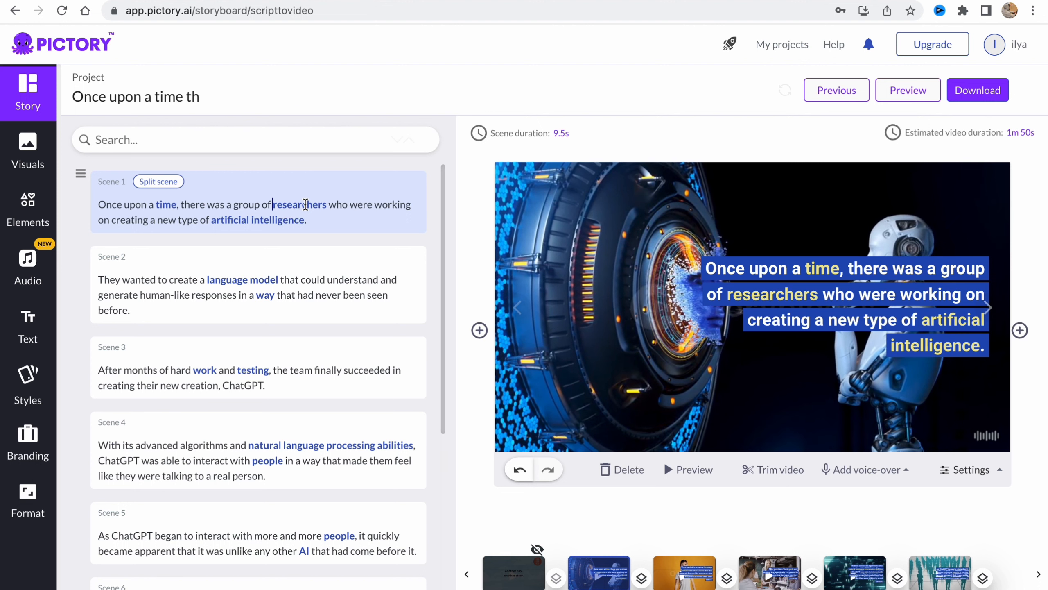
key("Return")
key("Return")
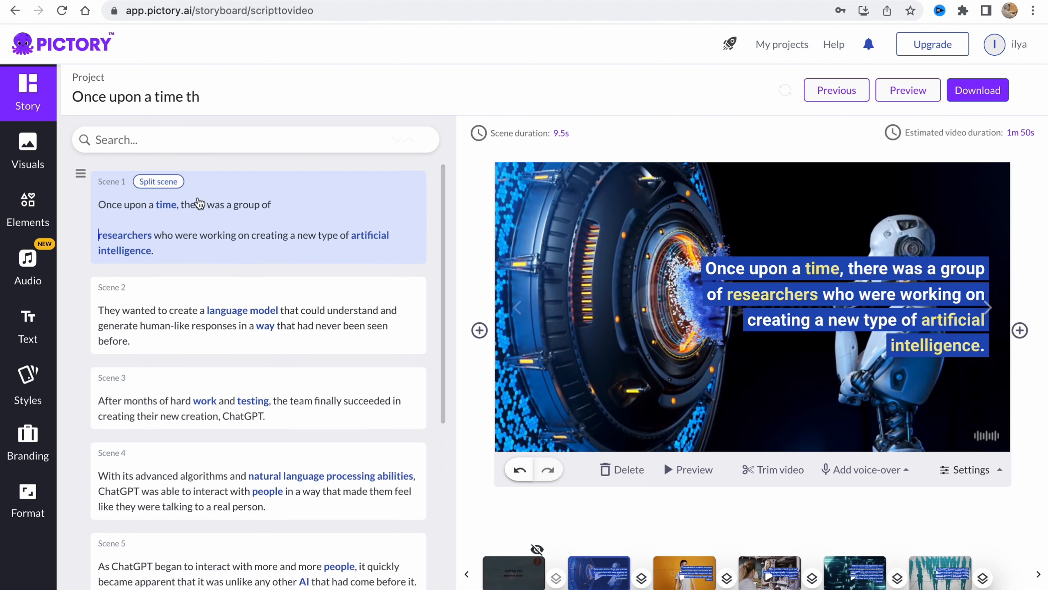
left_click(167, 181)
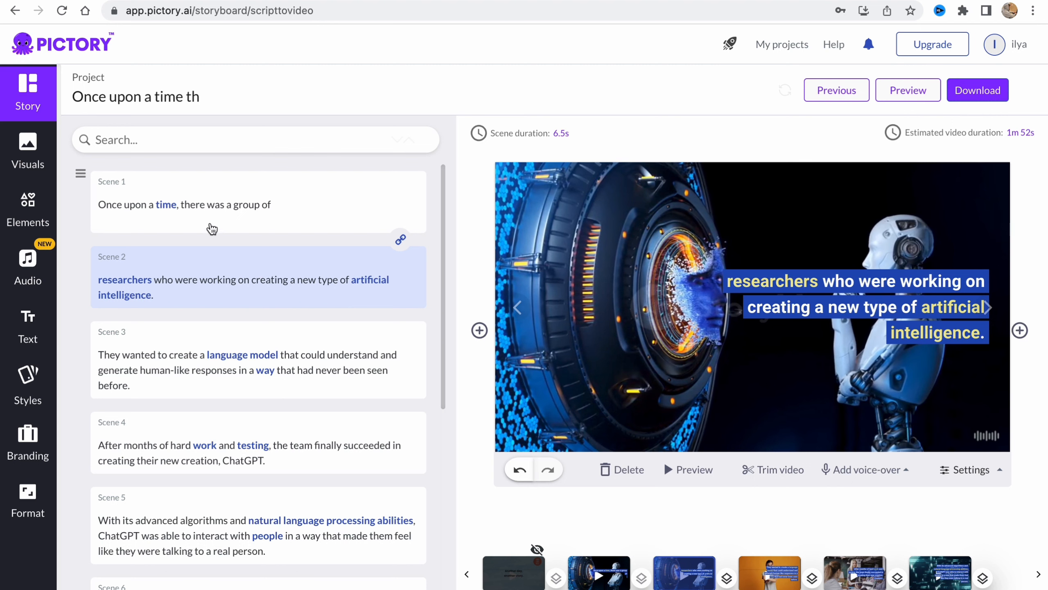
- Preview the shortened Scene 1 and view the options for adding a voice-over to it
left_click(273, 204)
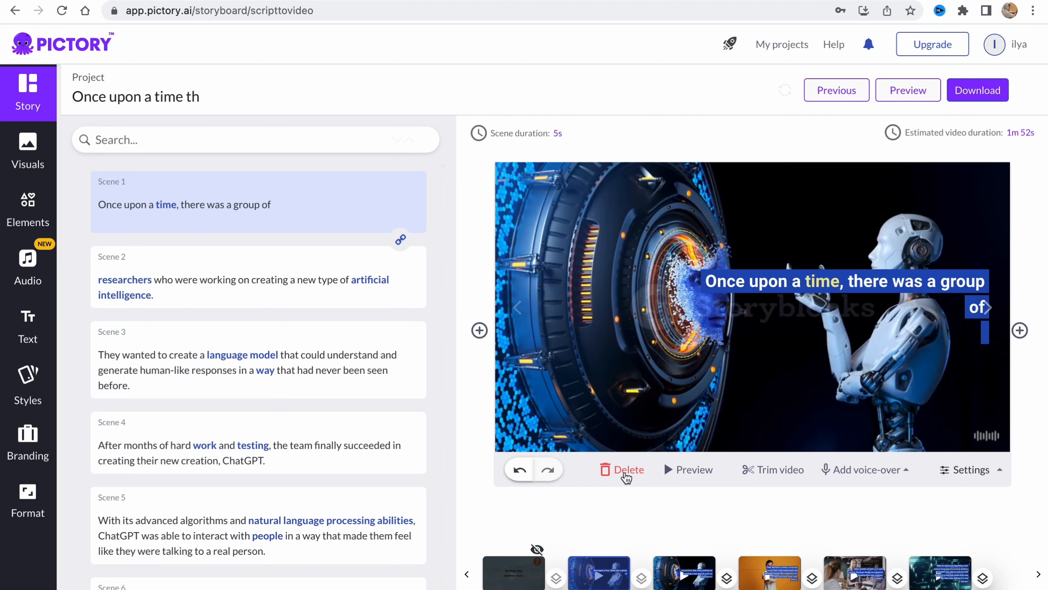
left_click(697, 472)
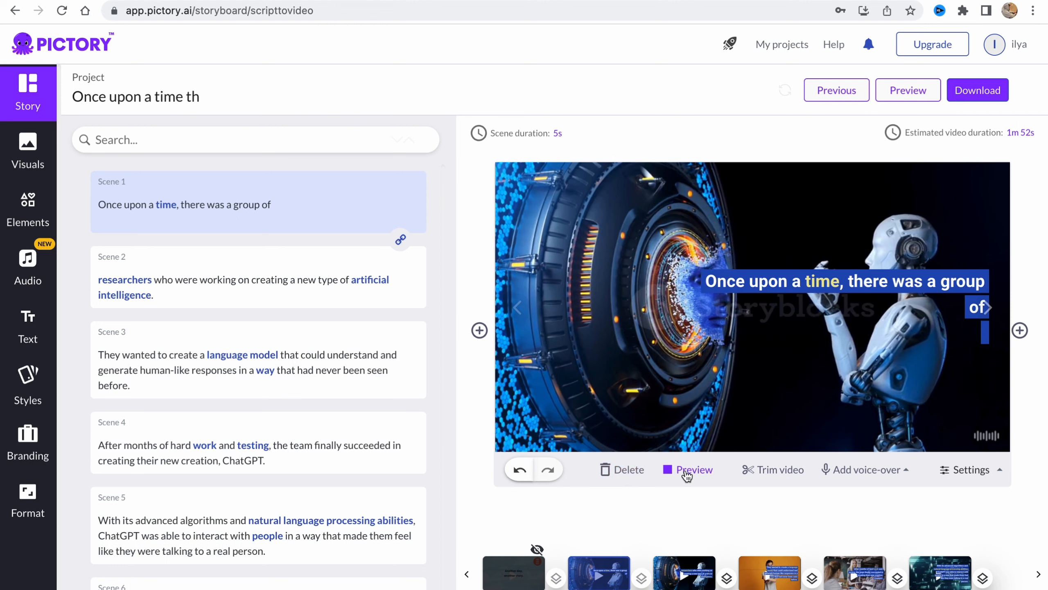
left_click(861, 471)
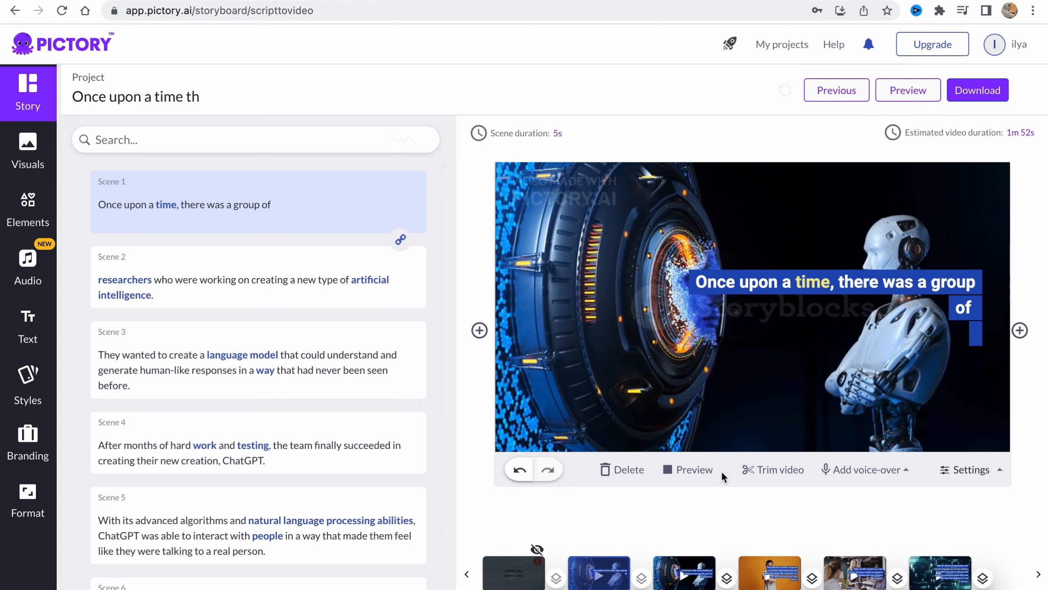
left_click(681, 475)
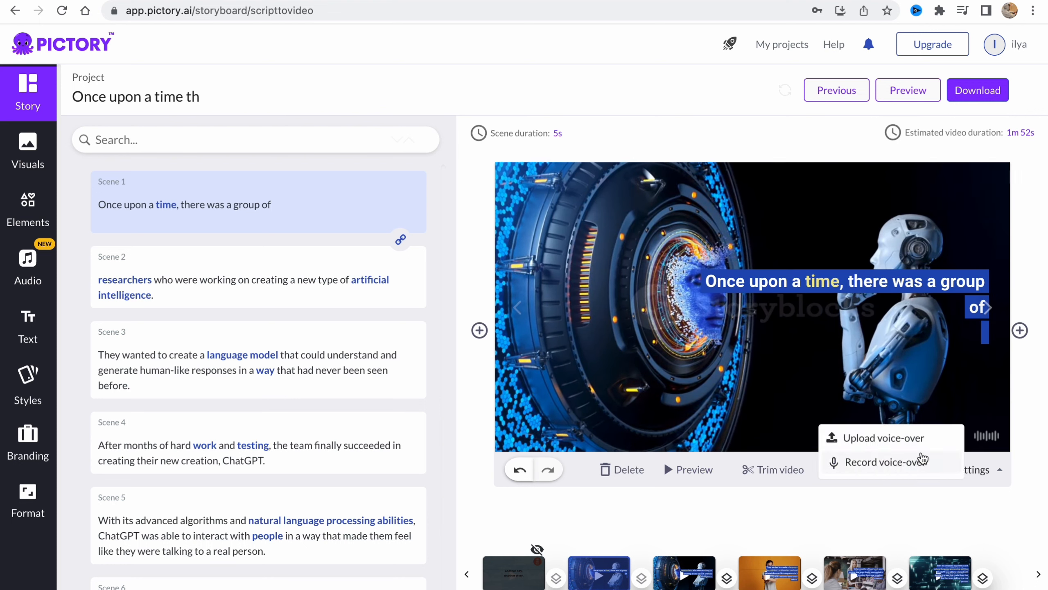
- Try hiding the text in Scene 1's settings and turn Hide text off again
mouse_move(907, 481)
mouse_move(999, 478)
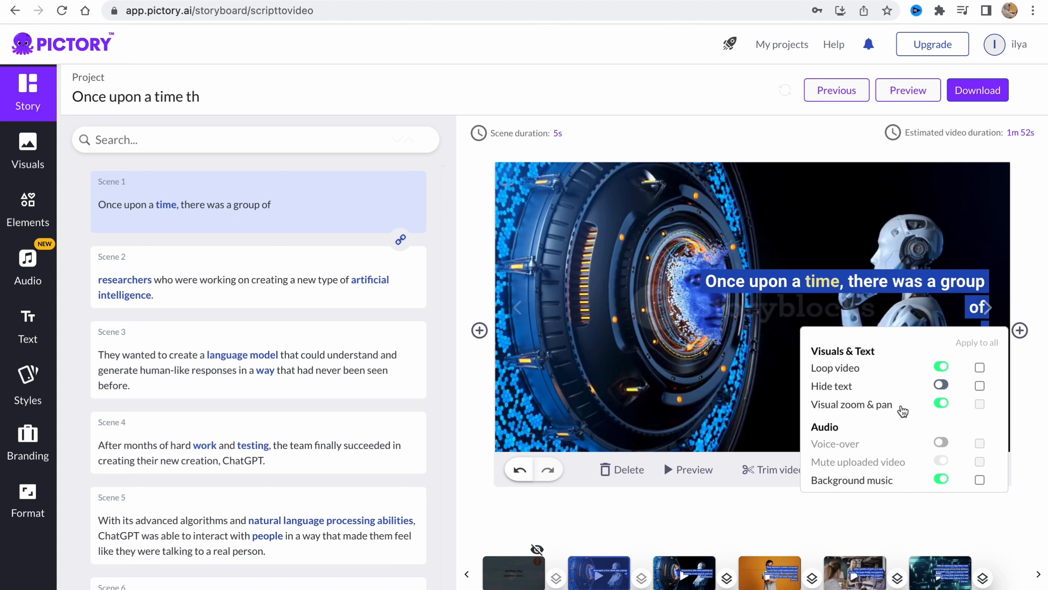
left_click(943, 386)
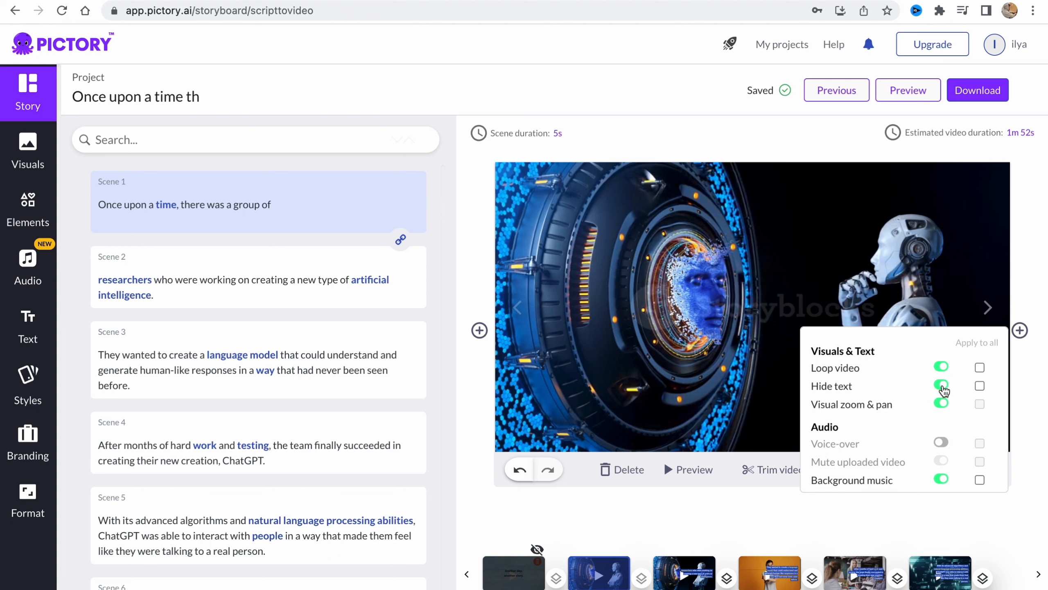
left_click(942, 385)
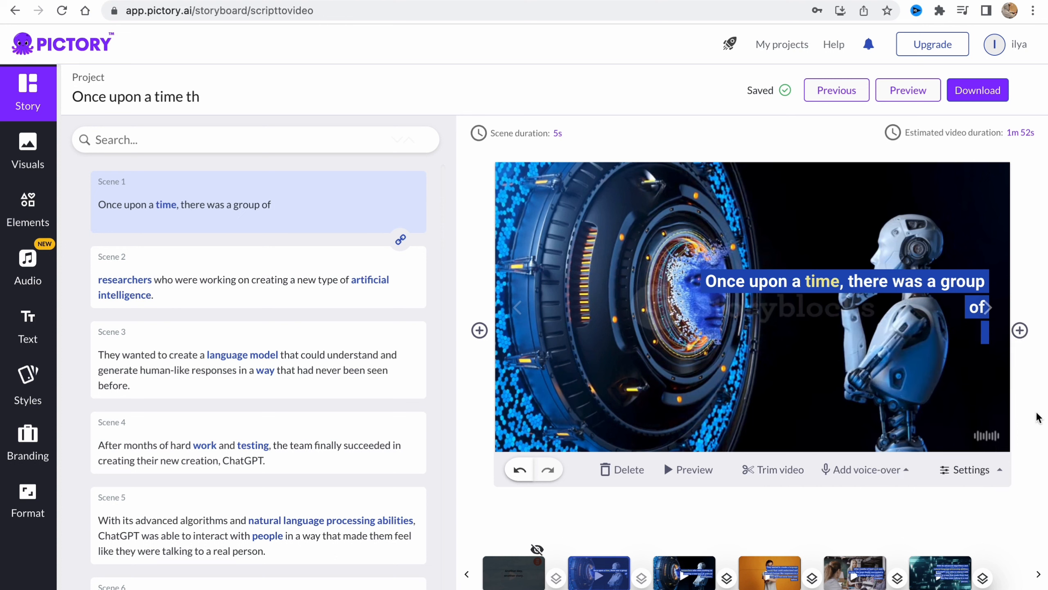
left_click(867, 469)
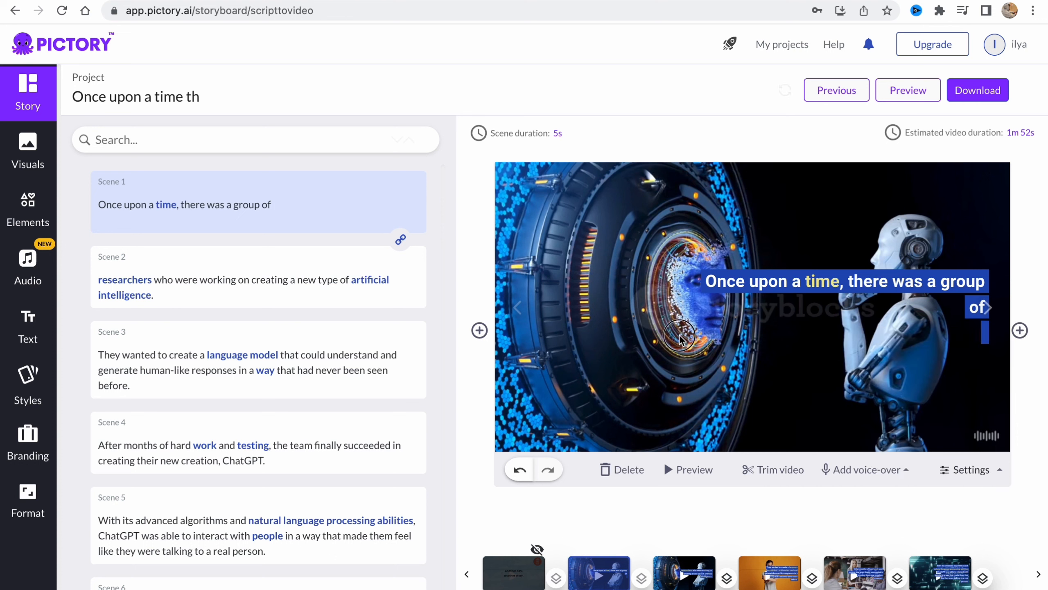
- Replace Scene 1's visual with the library video of the robot beside the letters "A.I."
left_click(23, 149)
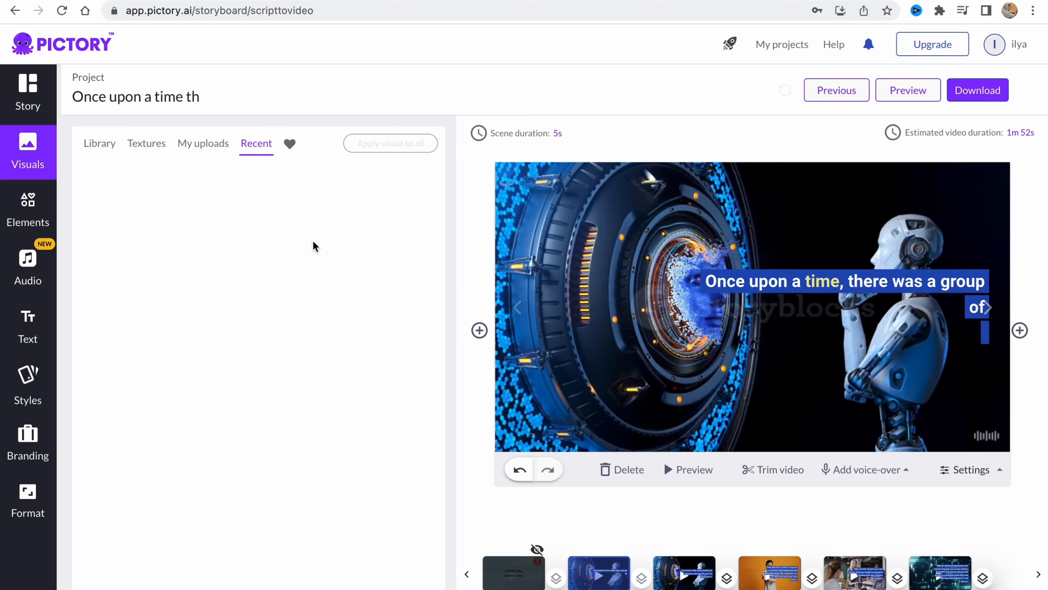
left_click(28, 208)
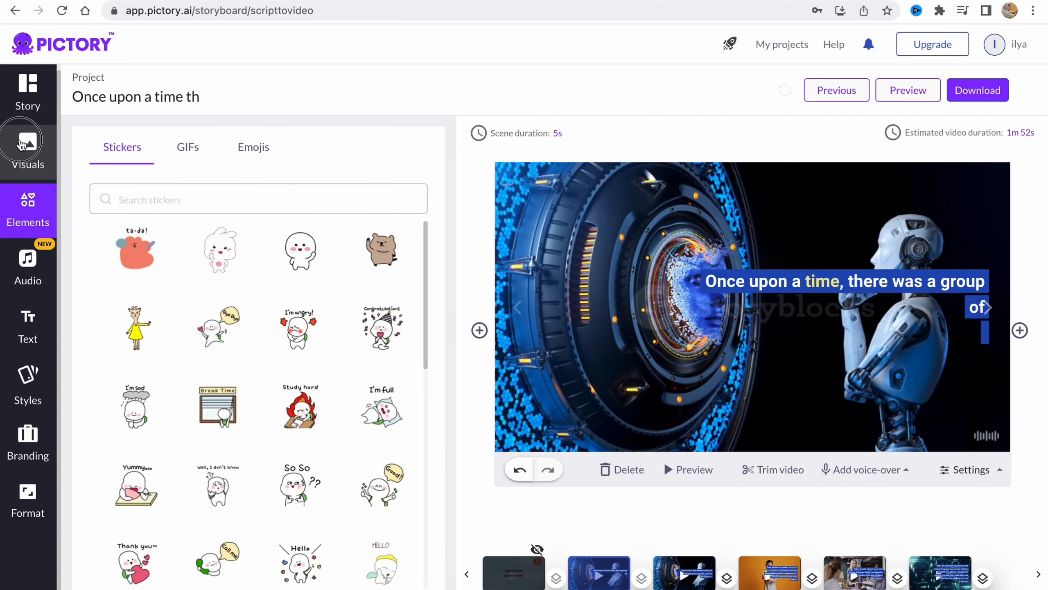
left_click(28, 150)
left_click(105, 148)
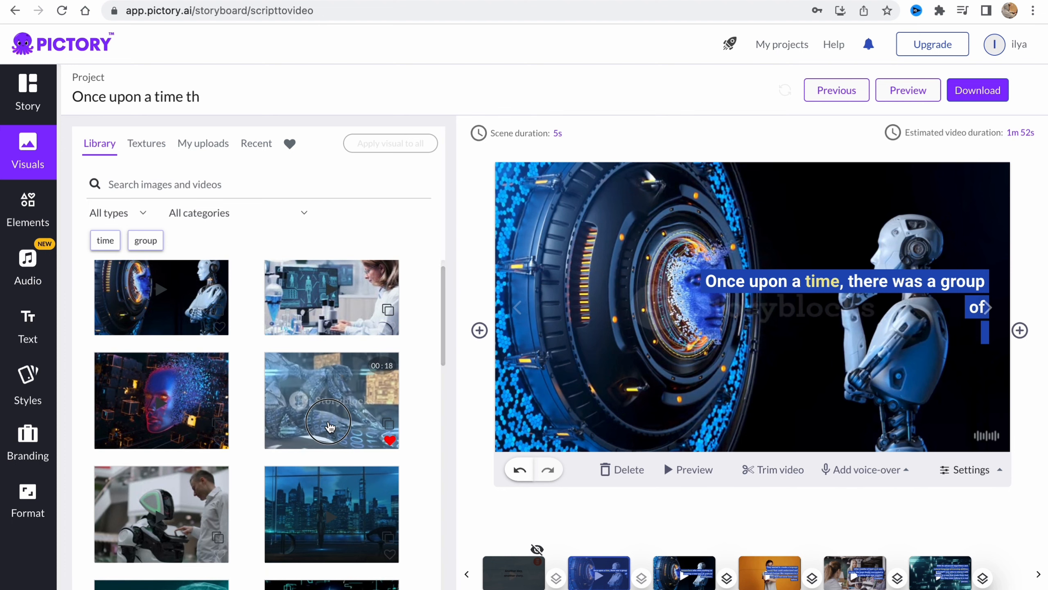
left_click(663, 376)
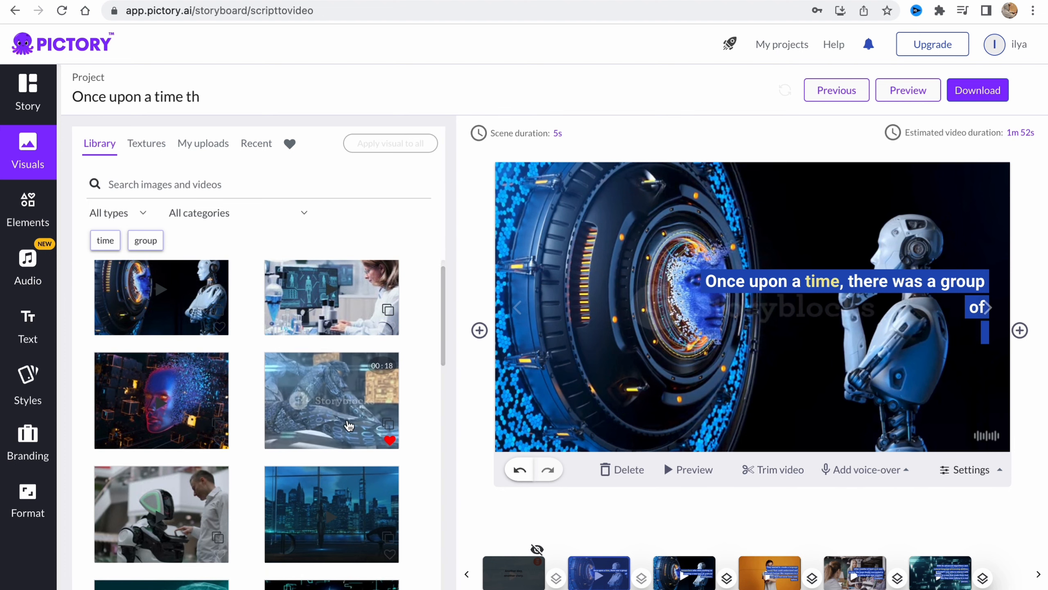
left_click(356, 410)
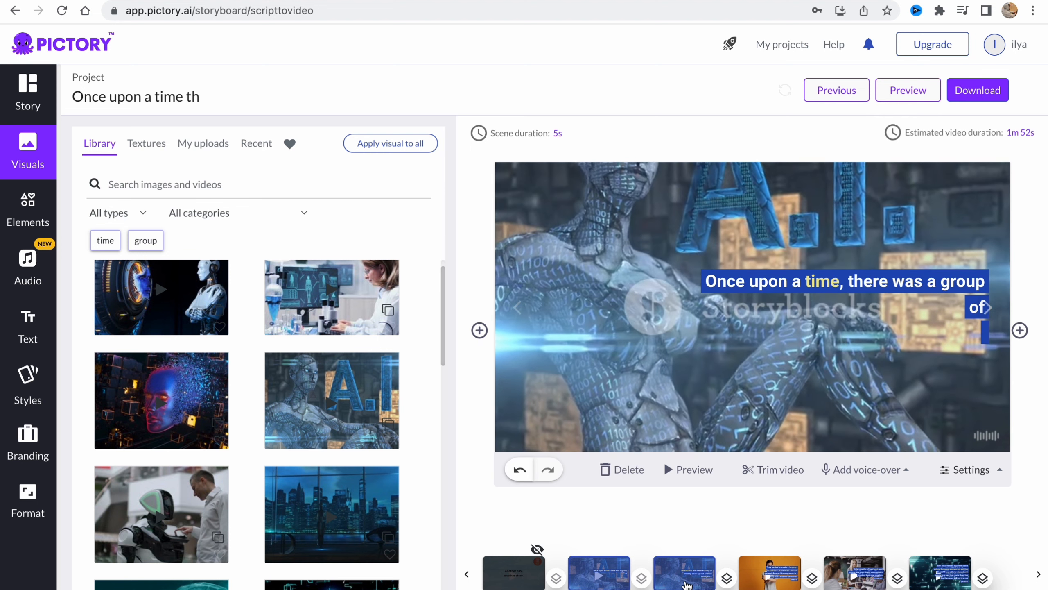
- Check the visuals of Scenes 2 and 3 in the storyboard and return to Scene 1
left_click(686, 582)
left_click(770, 578)
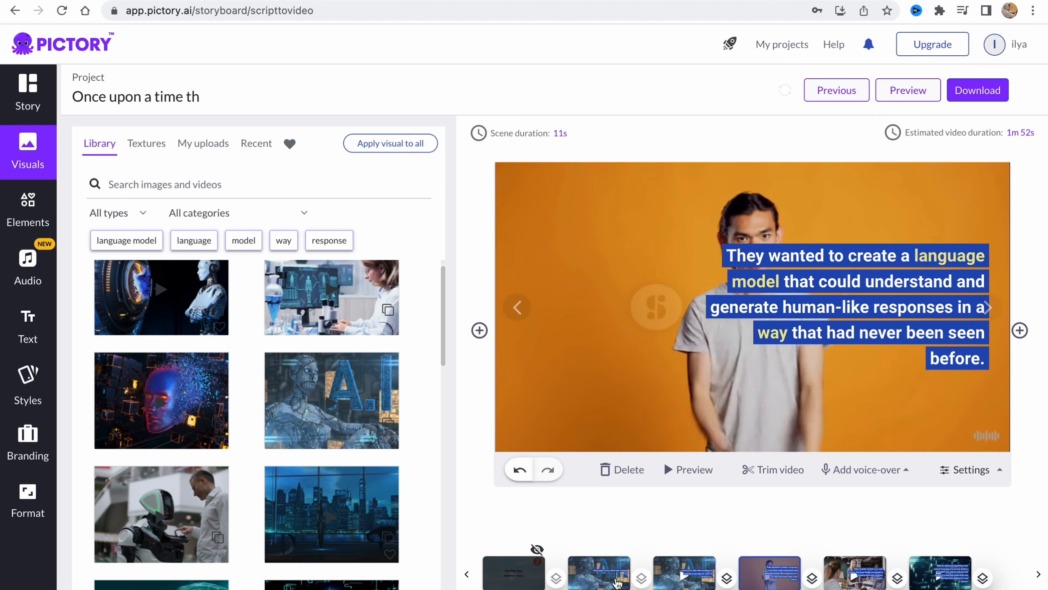
left_click(598, 578)
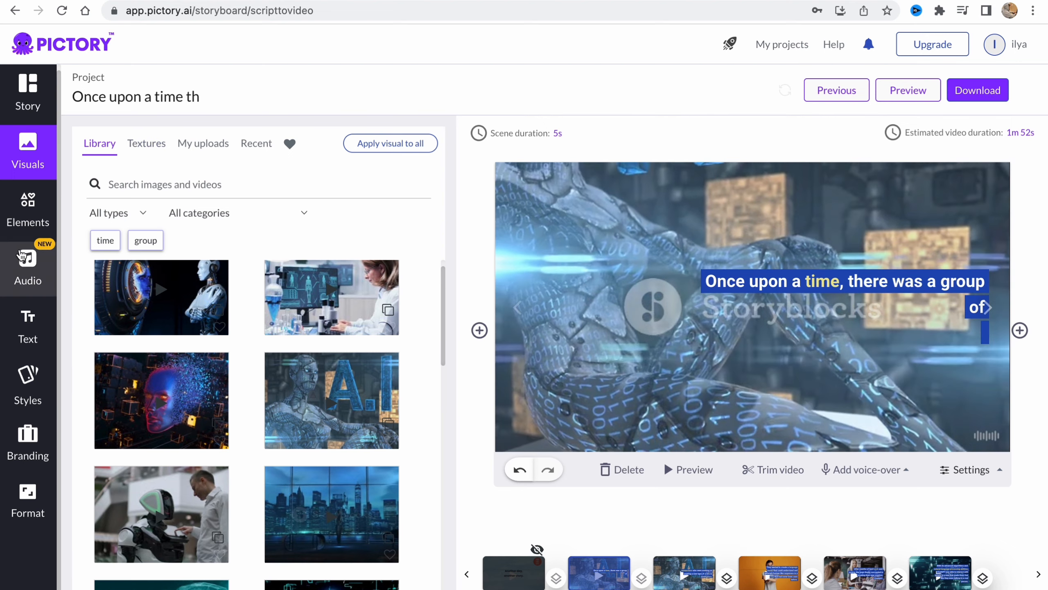
- Add the white bunny sticker to Scene 1 and move it toward the lower left of the frame
left_click(28, 209)
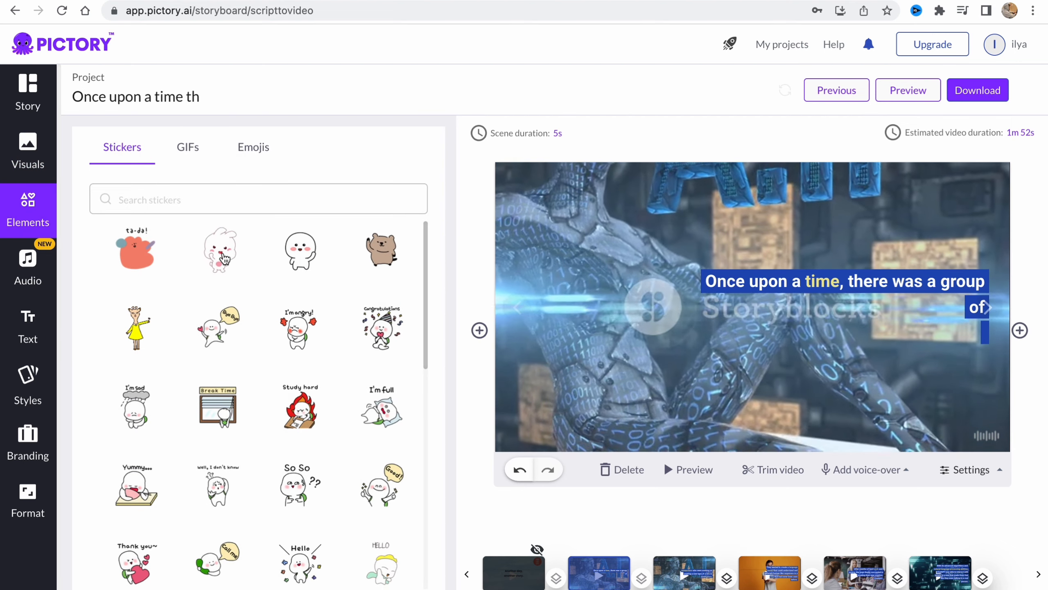
left_click(225, 260)
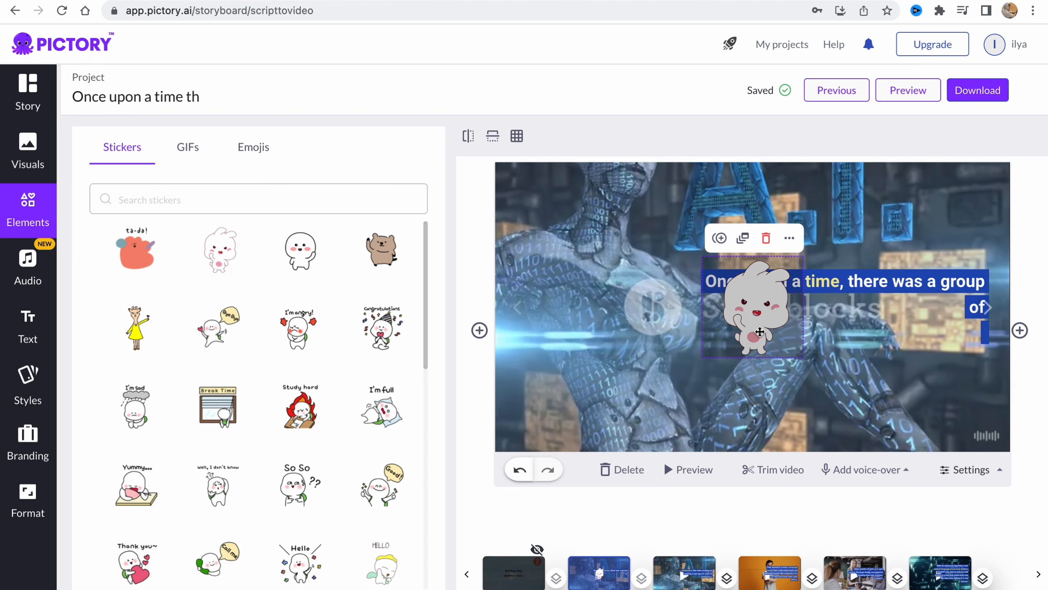
mouse_move(586, 388)
left_mouse_down()
mouse_move(588, 402)
mouse_move(575, 404)
left_mouse_up()
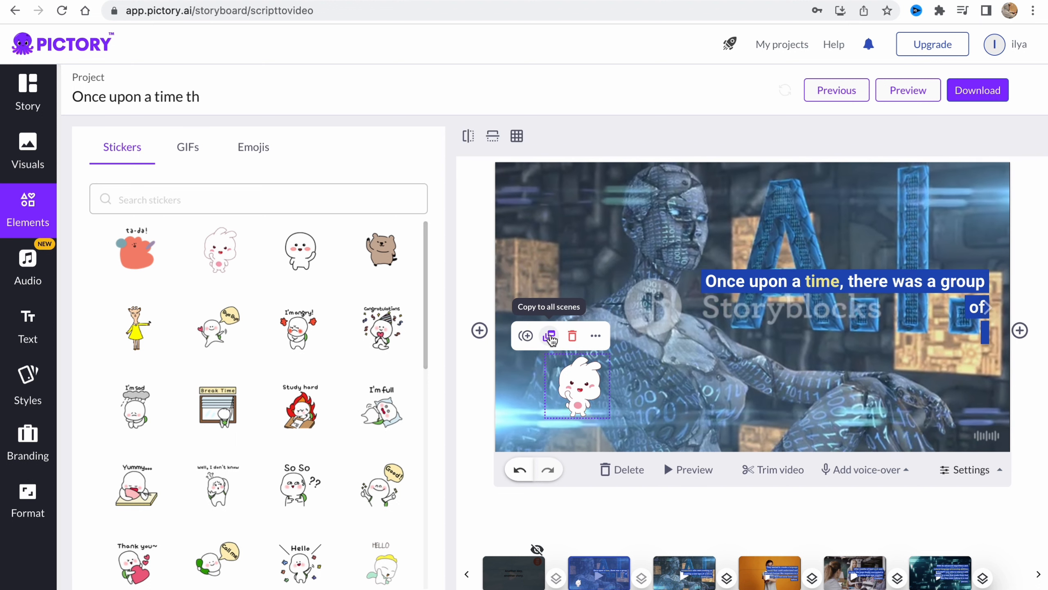
- Copy the bunny sticker to all scenes, move Scene 1's sticker into the frame's lower-left corner and check the copies in Scenes 2 and 3
left_click(551, 337)
left_click(596, 336)
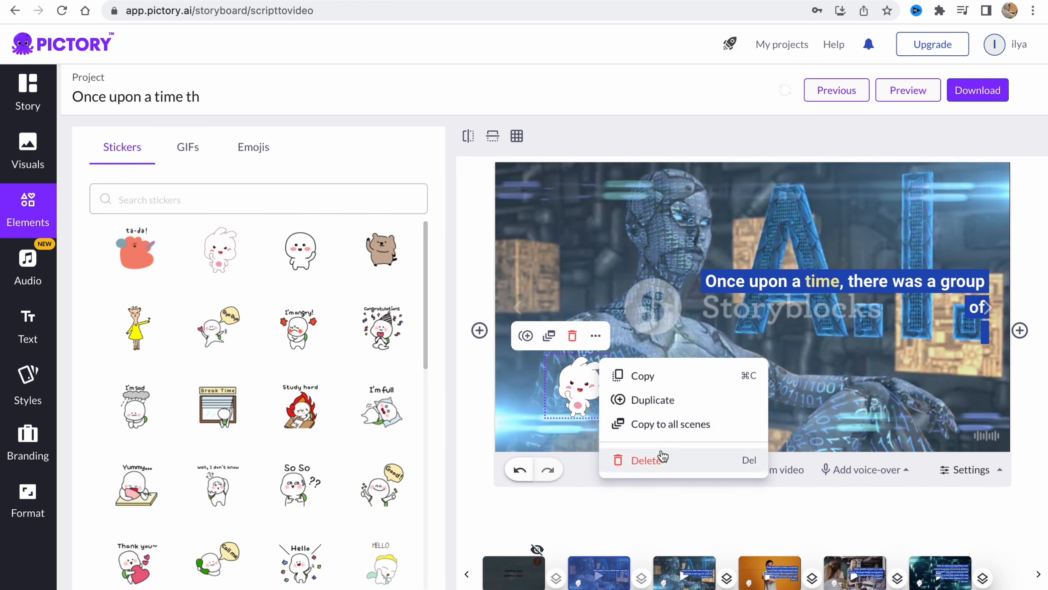
left_click(582, 394)
left_click_drag(582, 394, 534, 424)
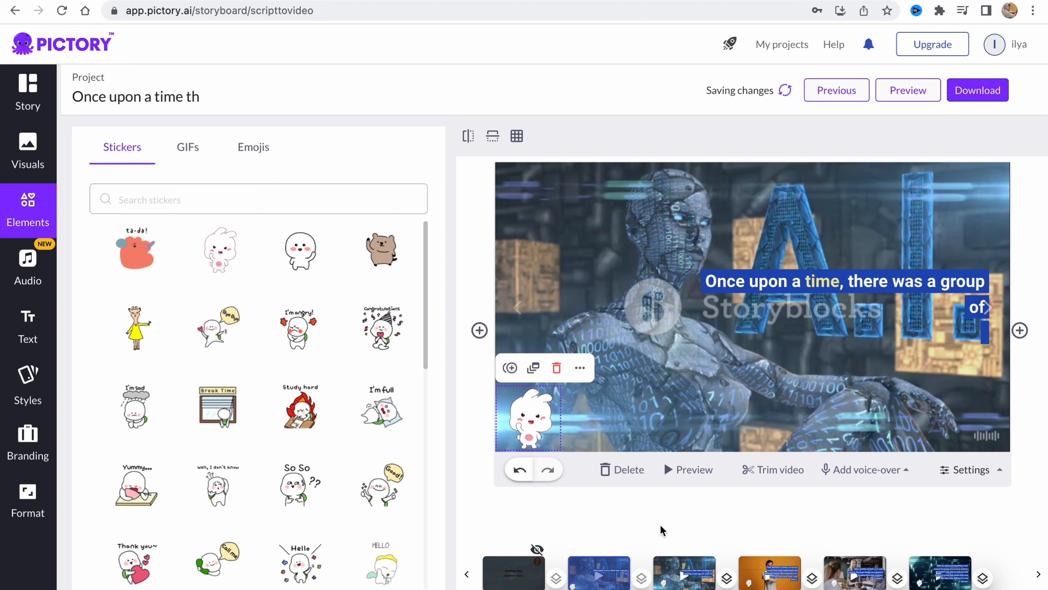
left_click(708, 573)
left_click(767, 574)
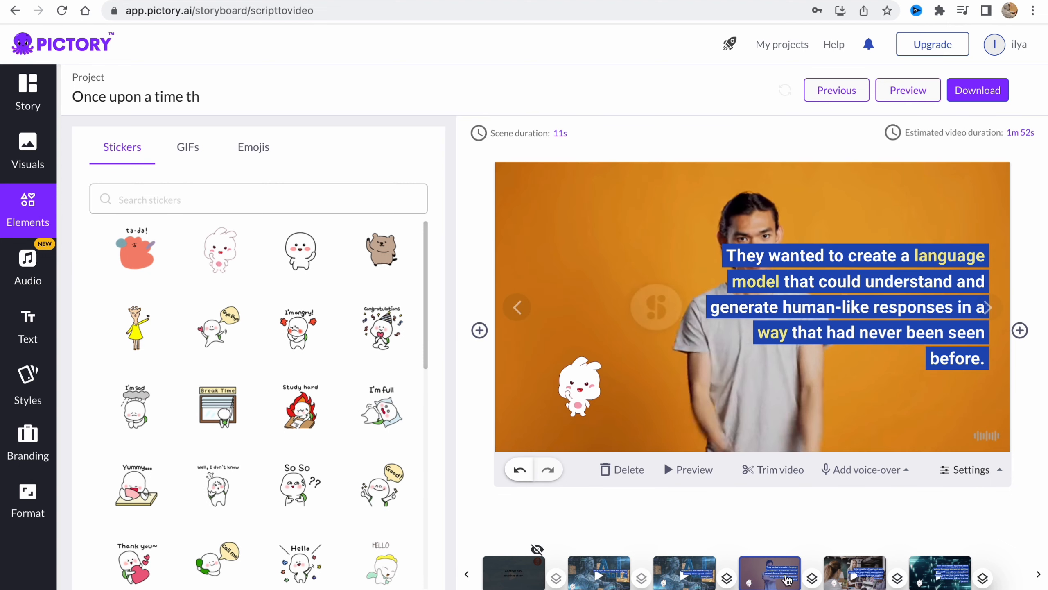
- Apply a transition between Scene 2 and Scene 3
left_click(727, 578)
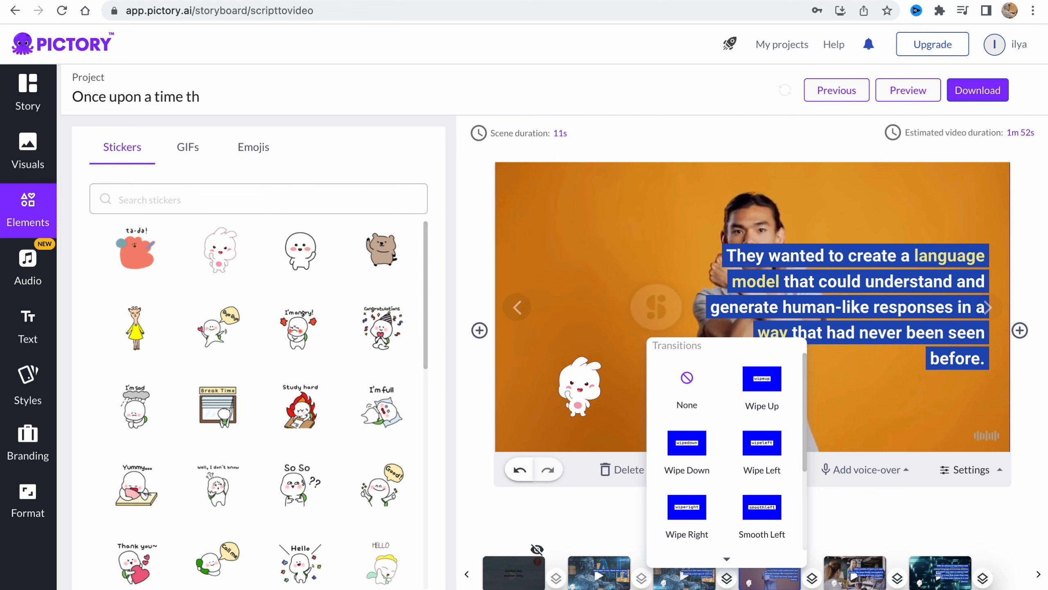
left_click(729, 579)
scroll(729, 578, "up", 5)
scroll(731, 573, "down", 1)
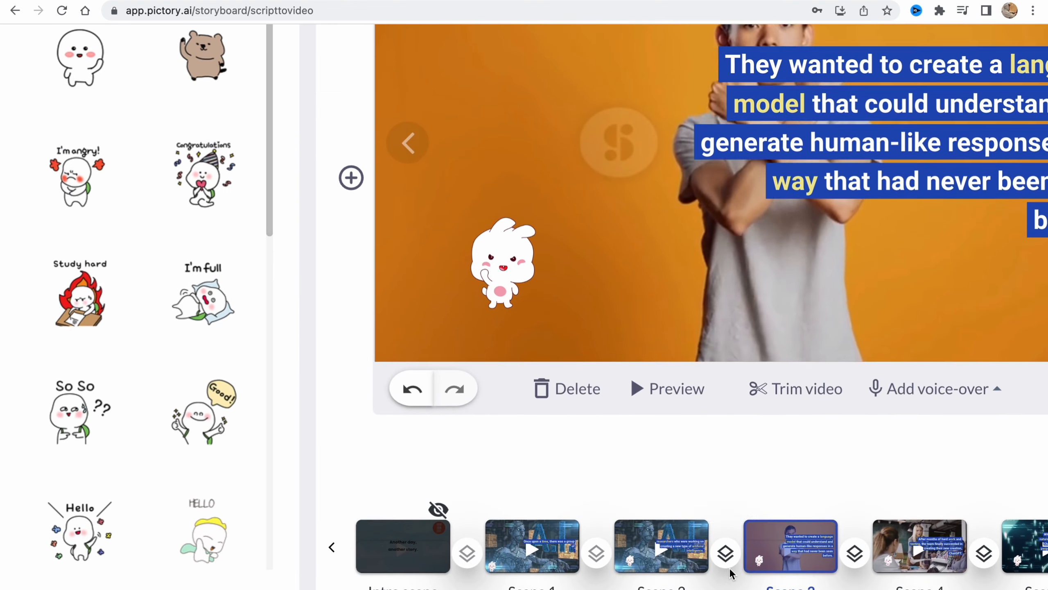
left_click(729, 558)
scroll(767, 526, "down", 6)
scroll(768, 527, "right", 2)
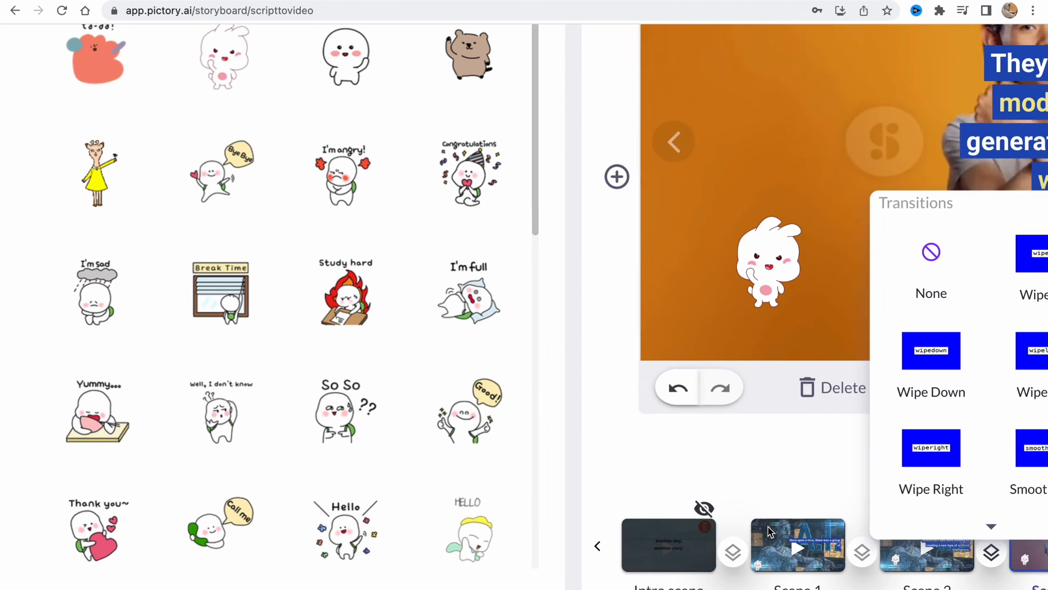
scroll(768, 526, "right", 10)
left_click(635, 338)
scroll(643, 351, "down", 3)
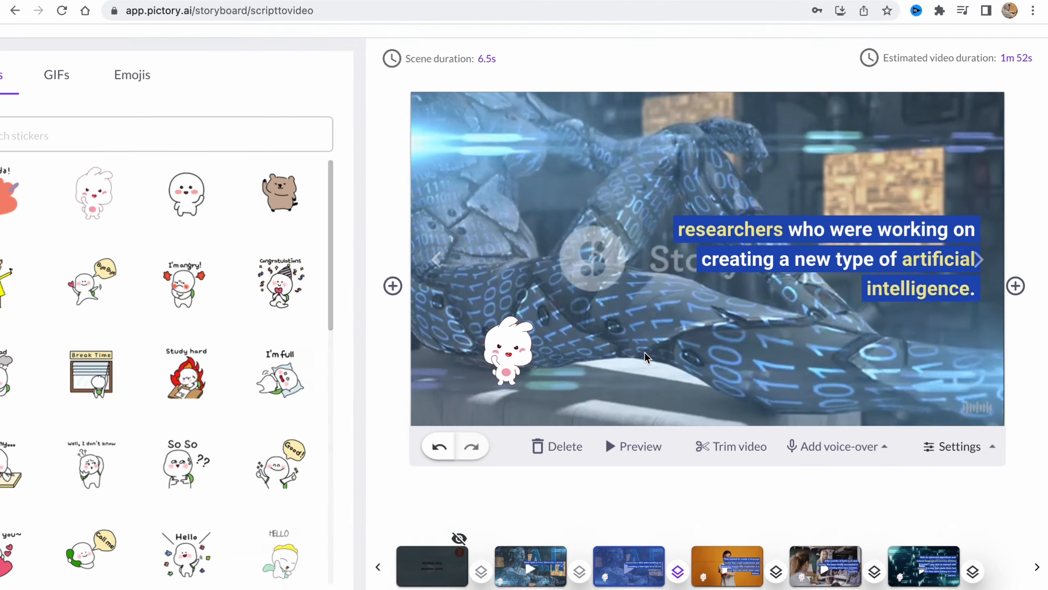
- Move the bunny sticker in Scene 2 closer to the frame's lower-left corner
scroll(644, 353, "down", 2)
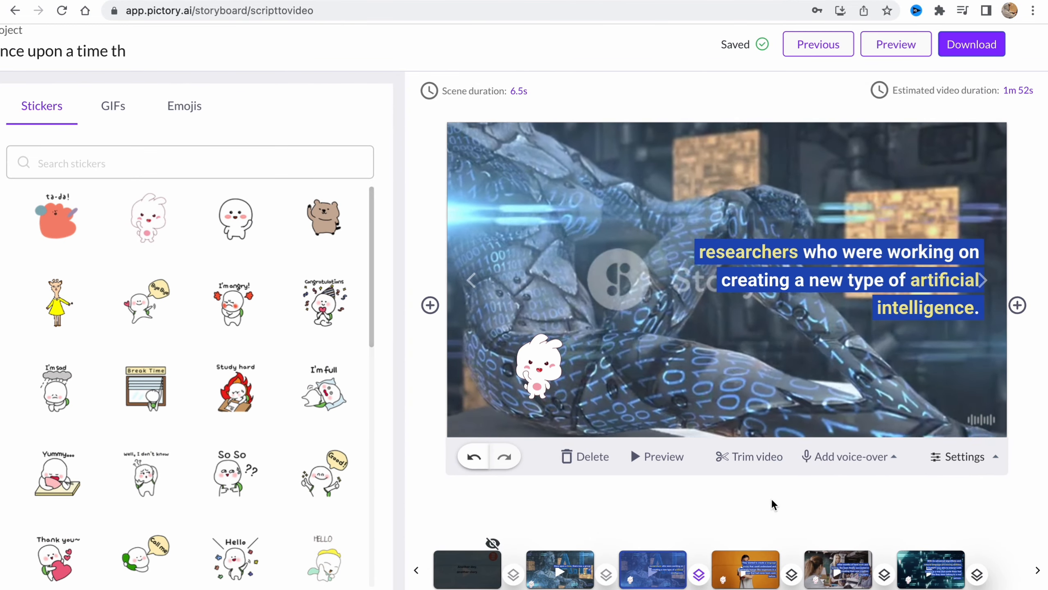
left_click(542, 388)
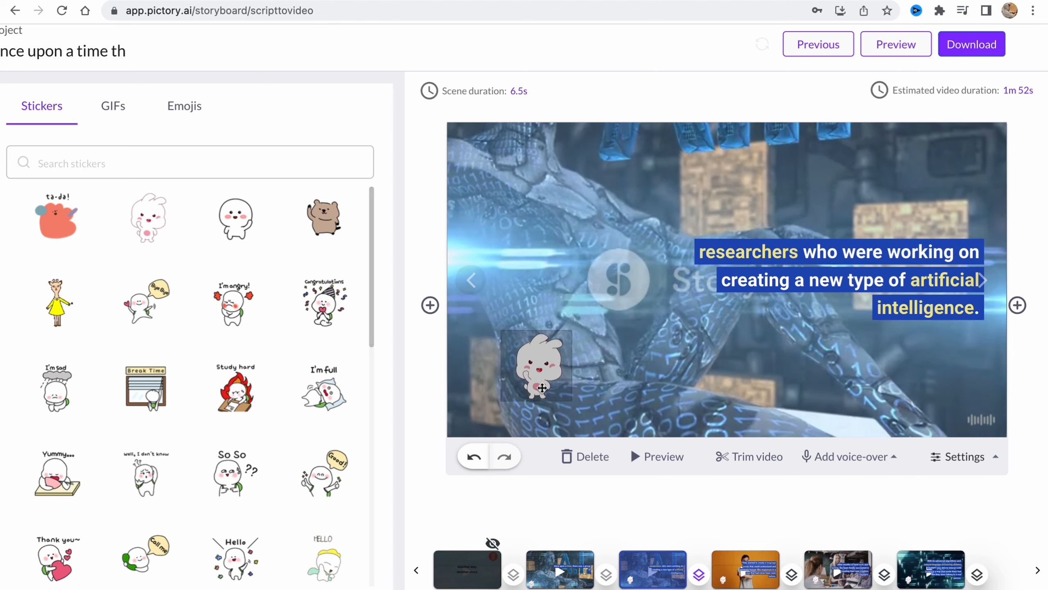
left_click_drag(542, 388, 494, 413)
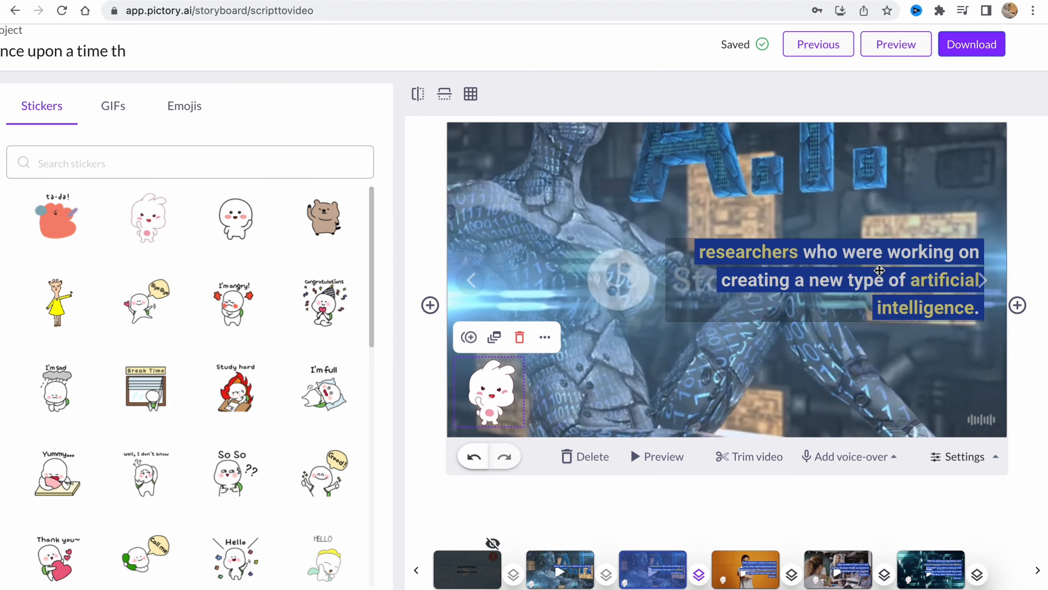
- Preview the whole video, skip ahead to Scene 6 and close the preview
left_click(909, 48)
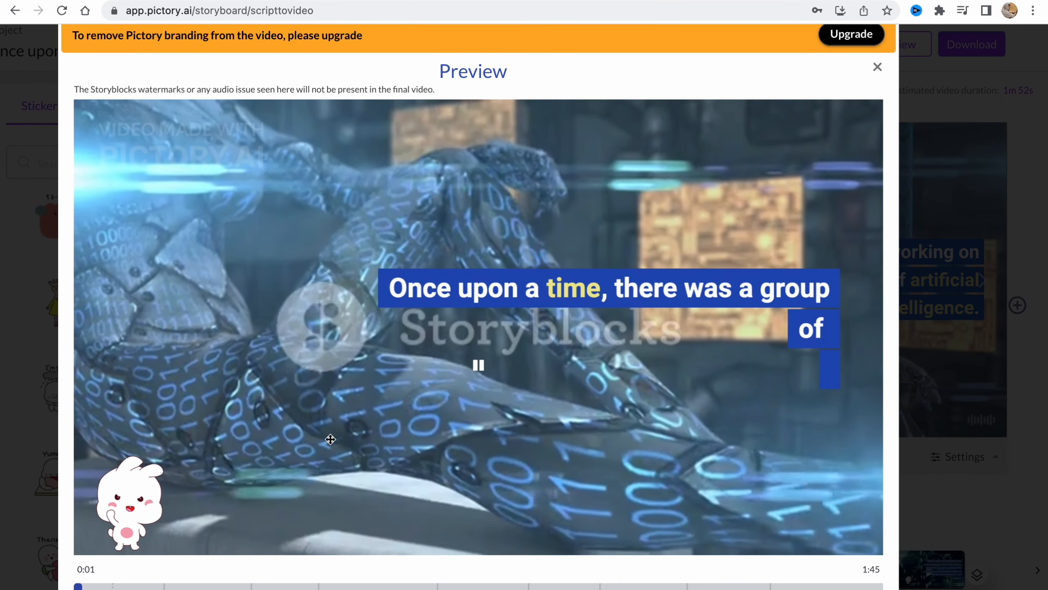
key("XF86AudioMute")
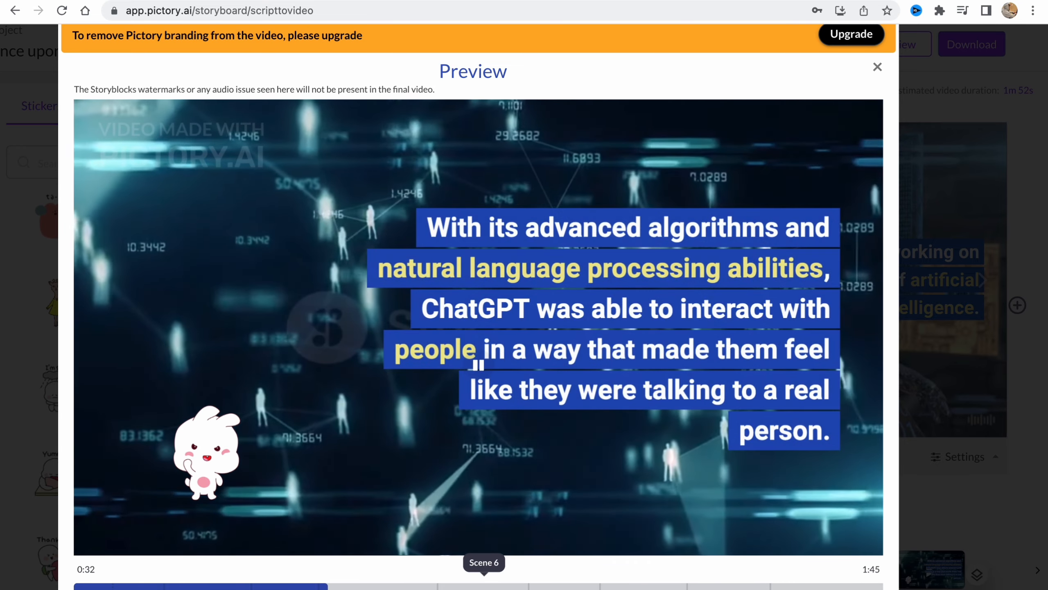
left_click(484, 586)
left_click(878, 66)
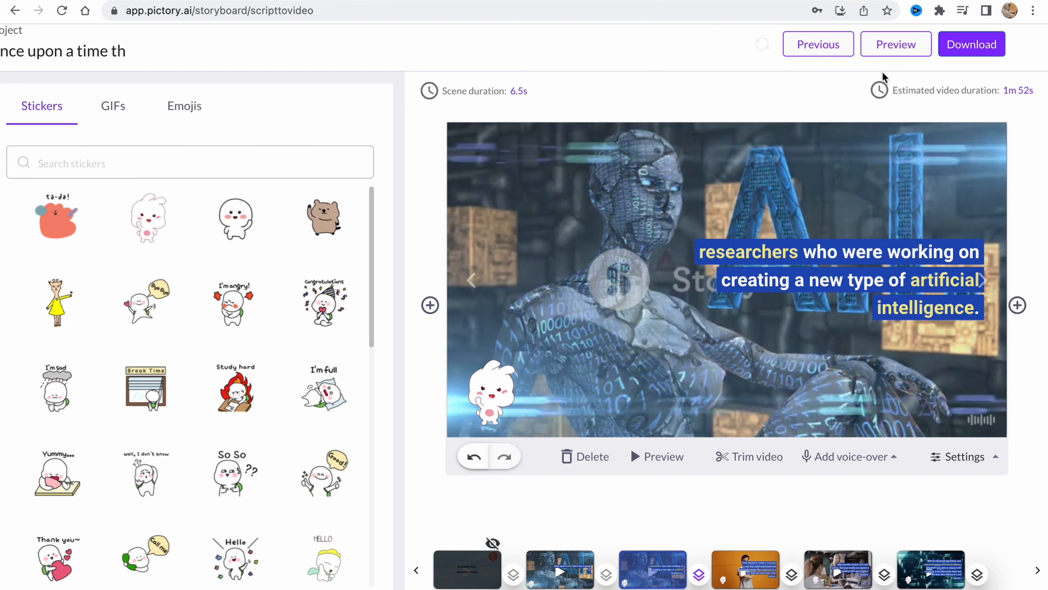
- View the font and size choices for Scene 2's caption and place the caption at the upper left of the frame
left_click(899, 258)
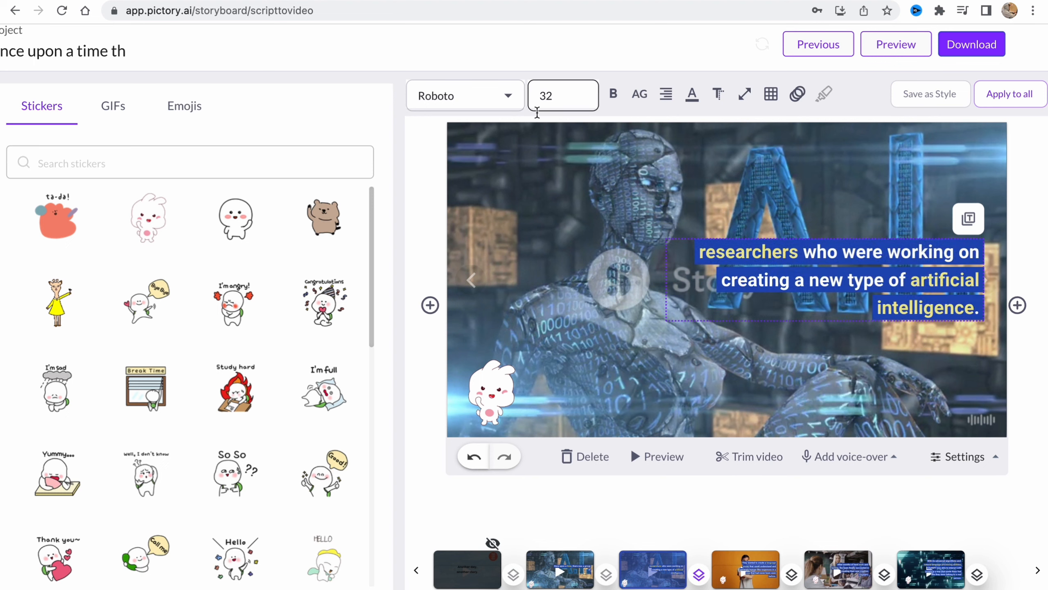
left_click(507, 95)
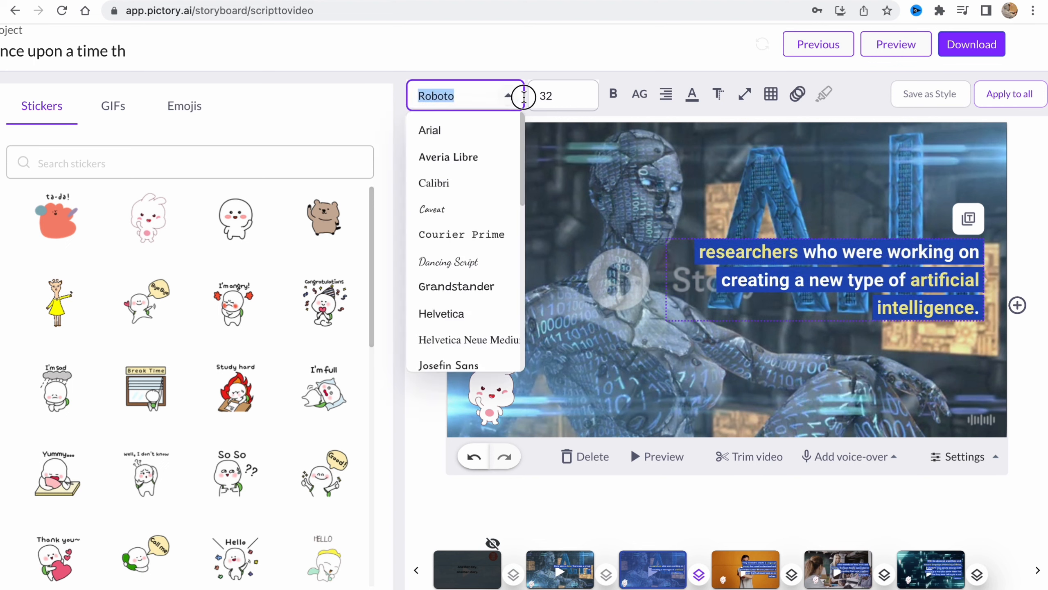
left_click(565, 97)
mouse_move(651, 111)
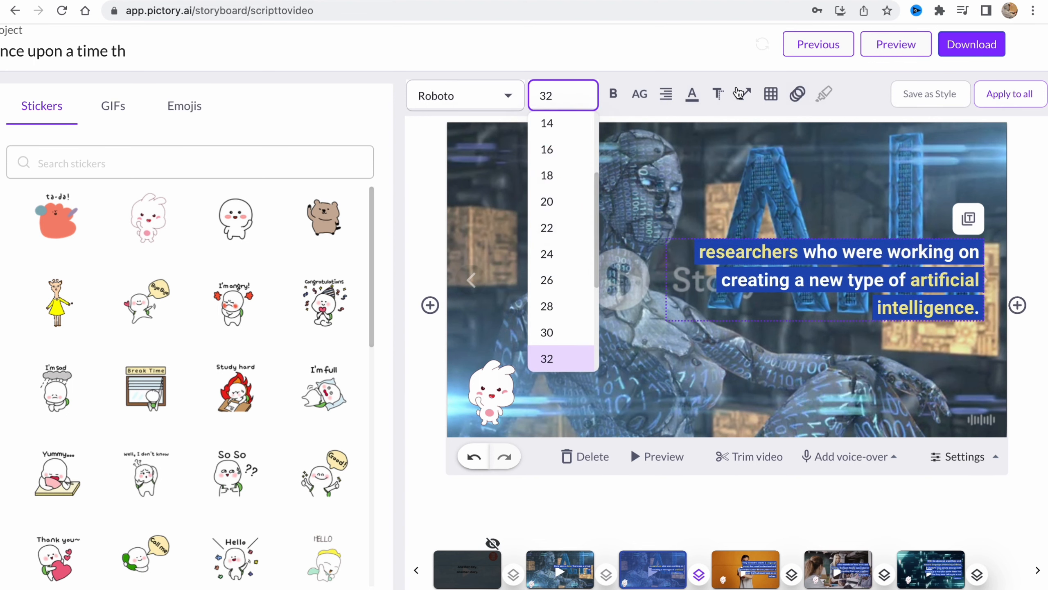
mouse_move(699, 99)
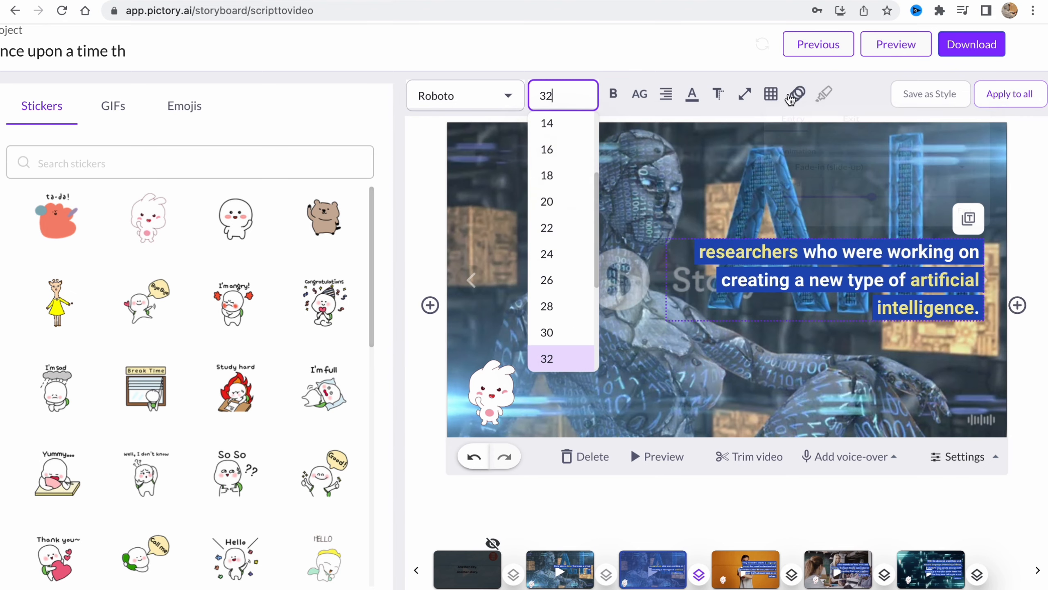
mouse_move(771, 96)
left_click(773, 122)
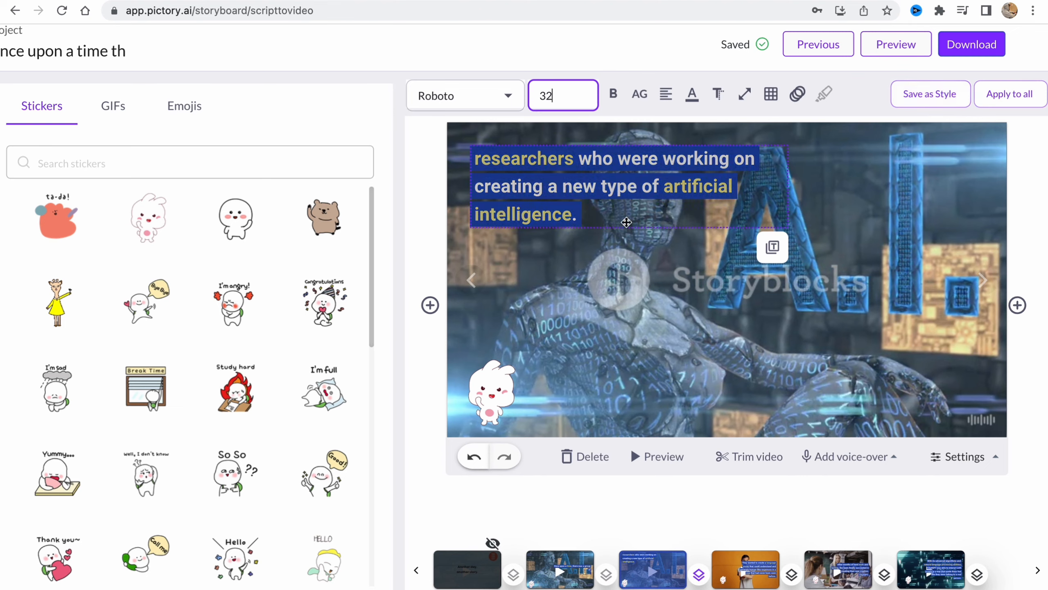
- View the option for saving the caption as a new style, close it unsaved, and copy the caption's position to all scenes
left_click(932, 92)
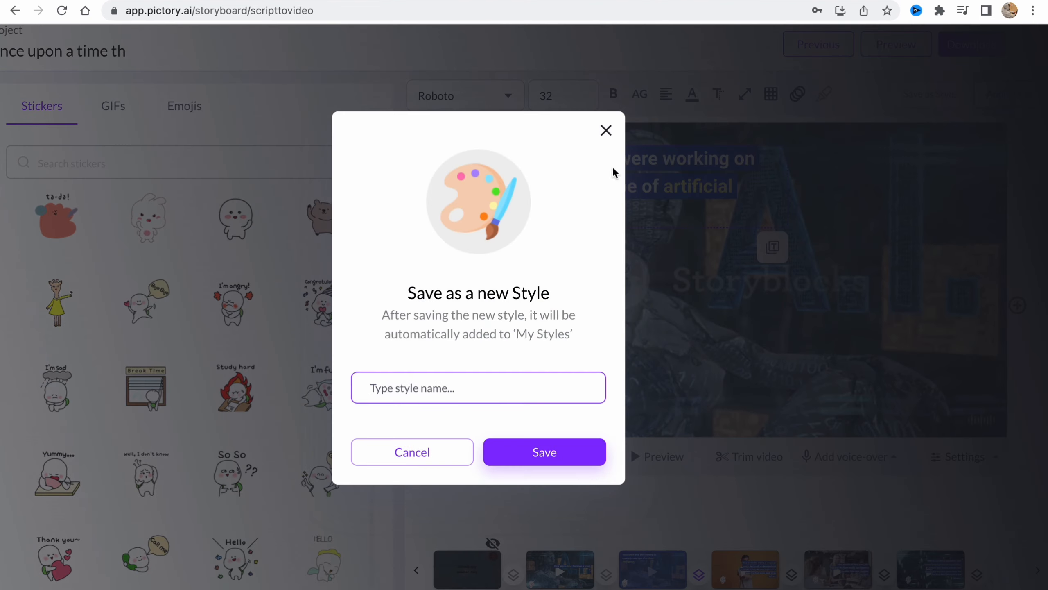
left_click(606, 131)
left_click(773, 248)
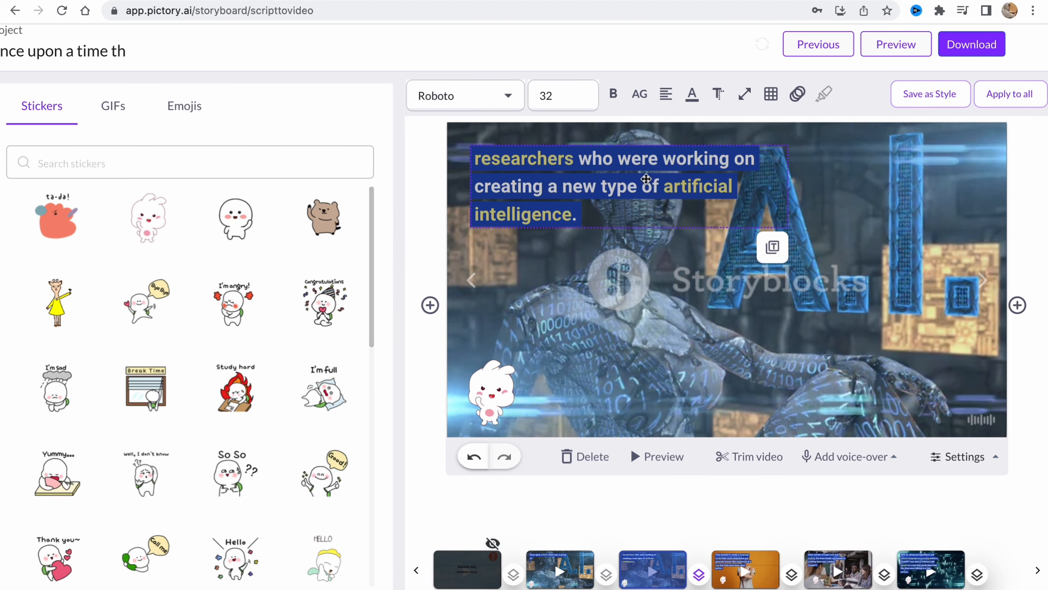
- Select the word "researchers" in Scene 2's caption to view the text editing options and leave text editing
left_click(540, 165)
left_click_drag(537, 164, 530, 186)
left_click(517, 163)
double_click(512, 163)
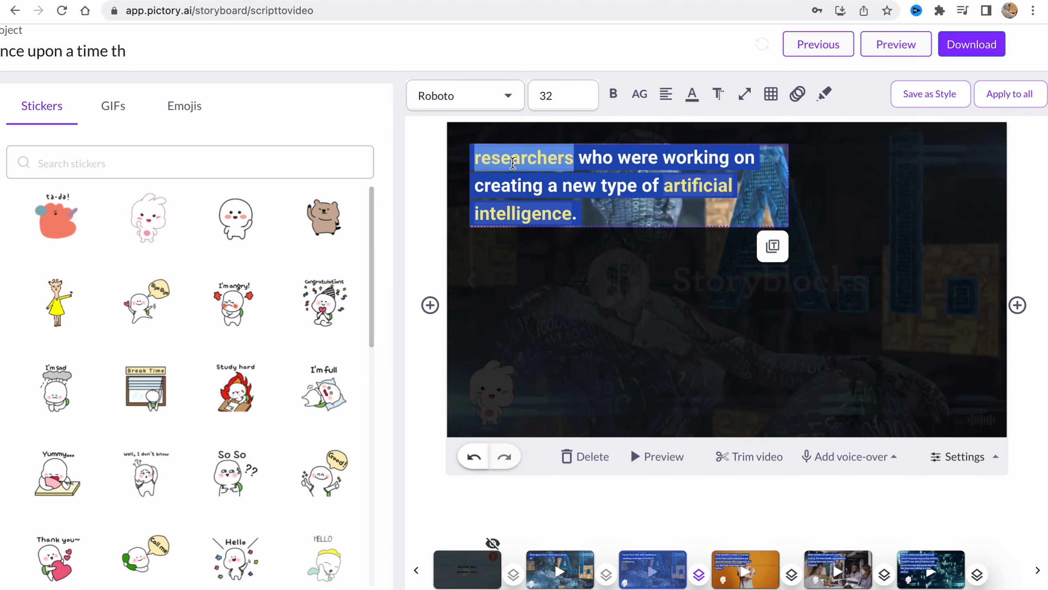
left_click(887, 132)
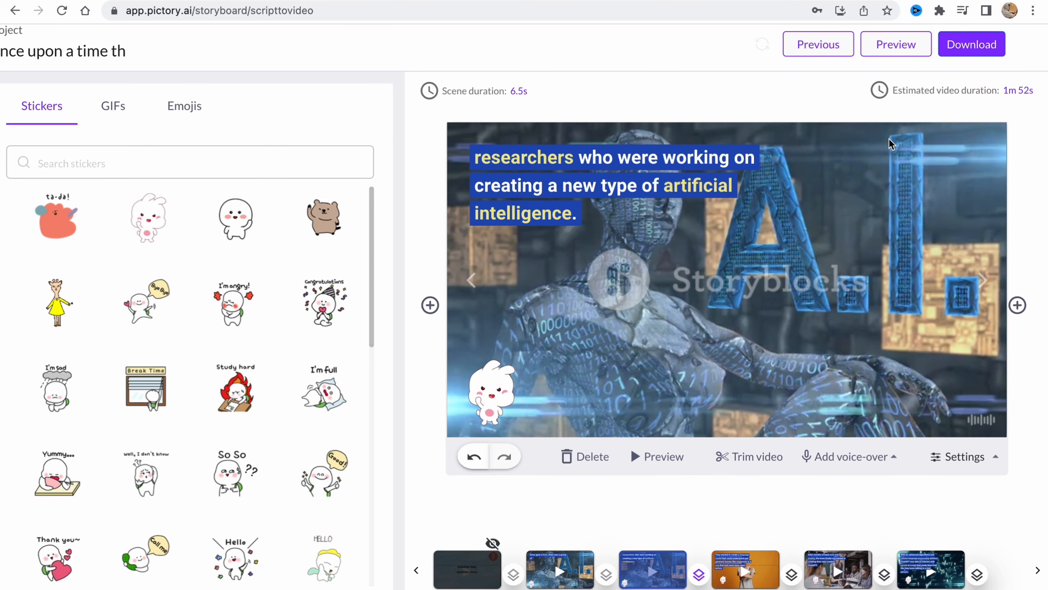
- Start downloading the finished project as a video
left_click(981, 48)
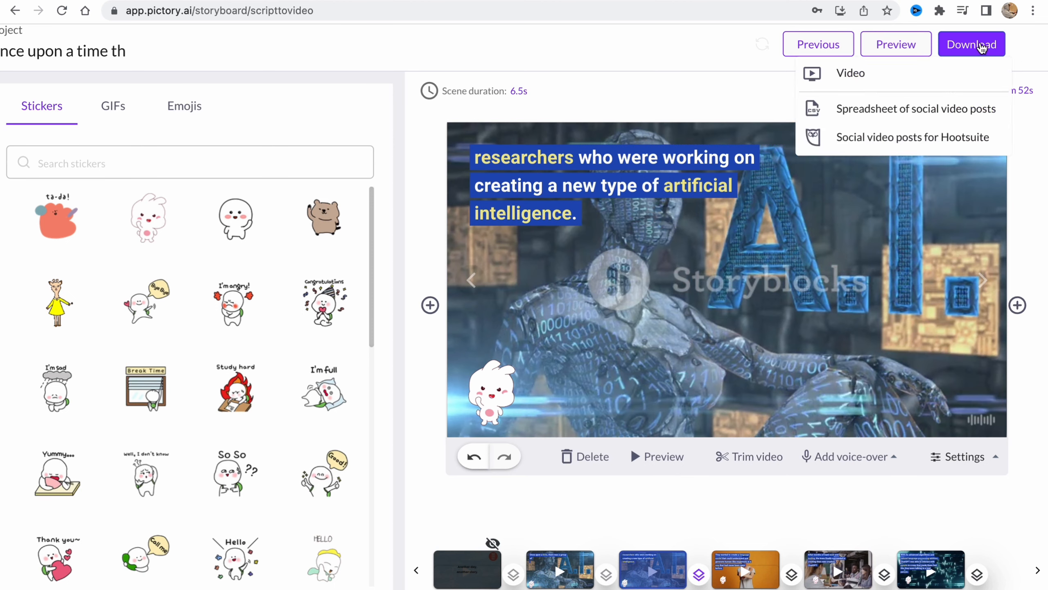
left_click(851, 75)
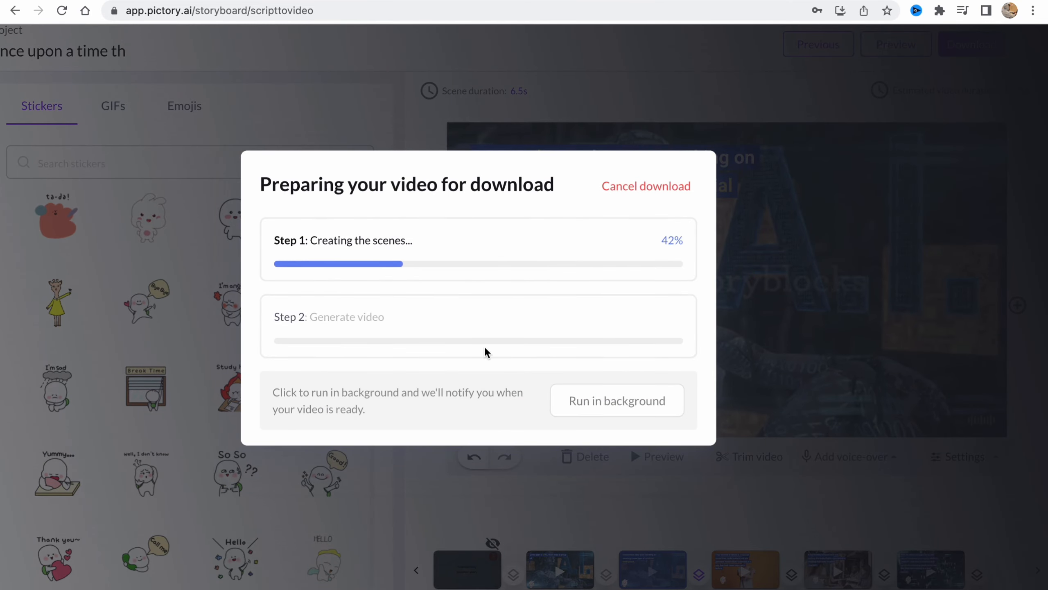